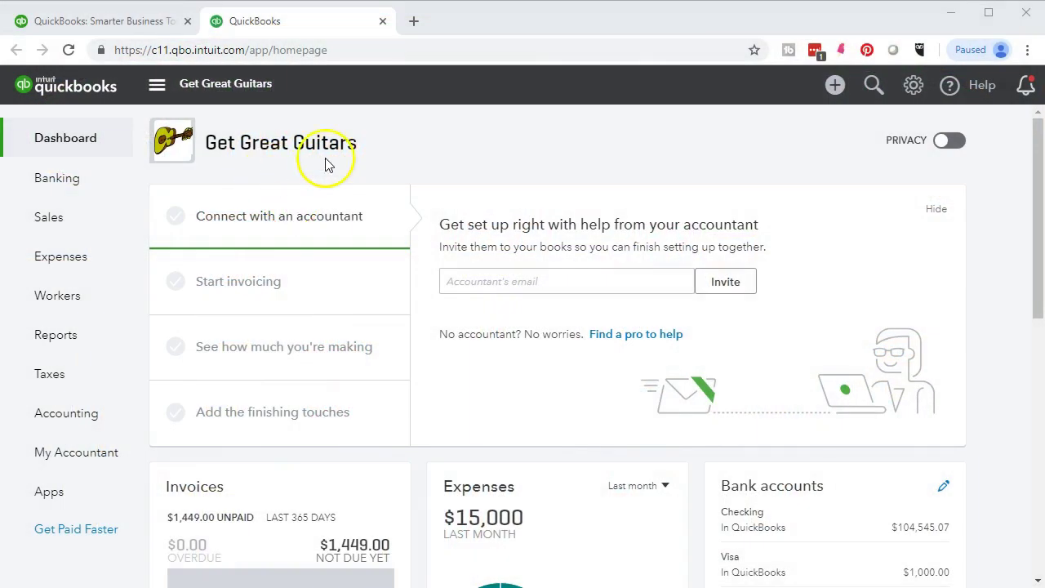
Open a blank form for a new vendor bill.
left_click(833, 89)
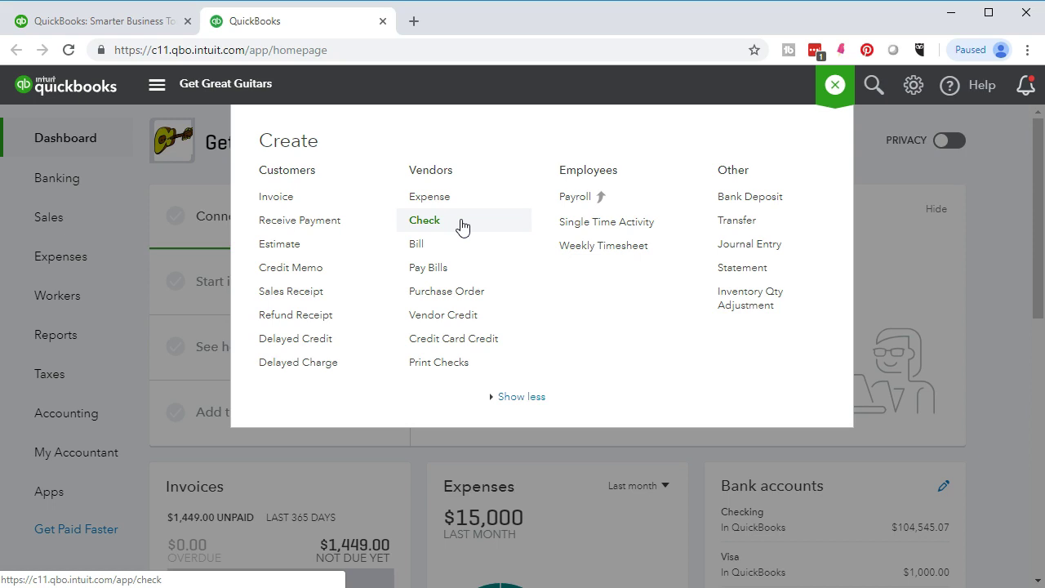
left_click(455, 246)
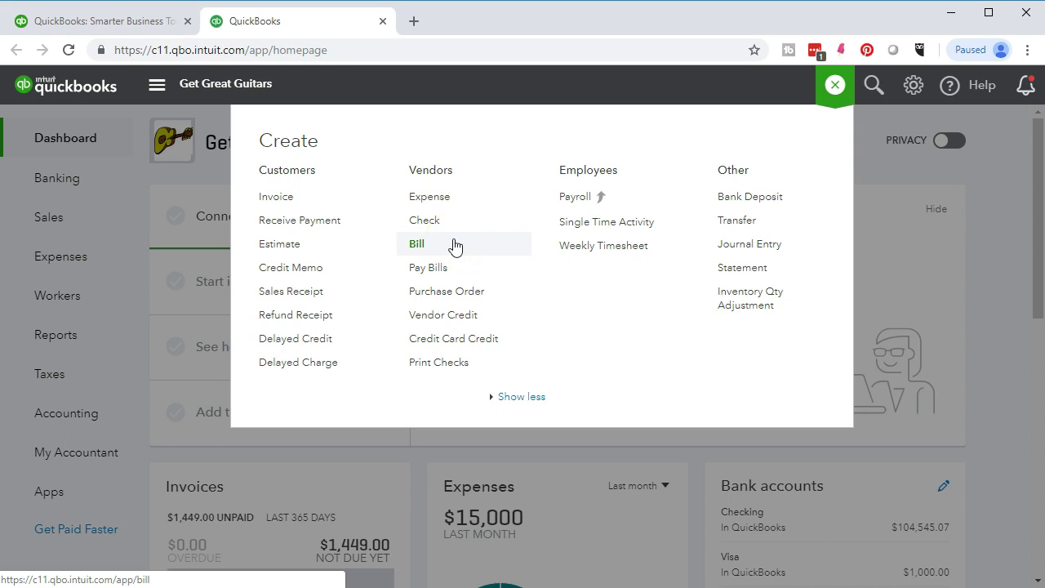
left_click(461, 266)
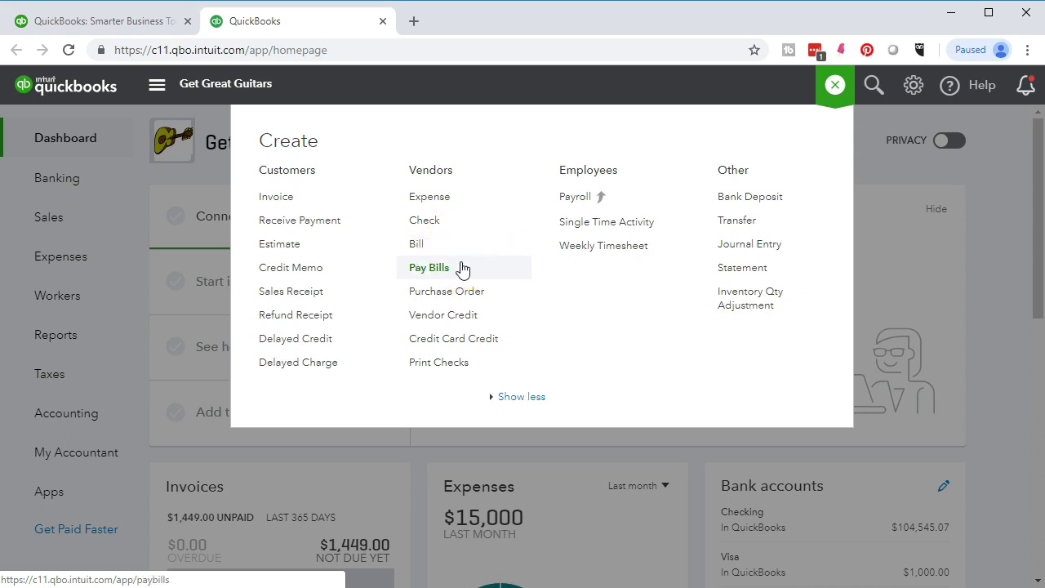
left_click(462, 250)
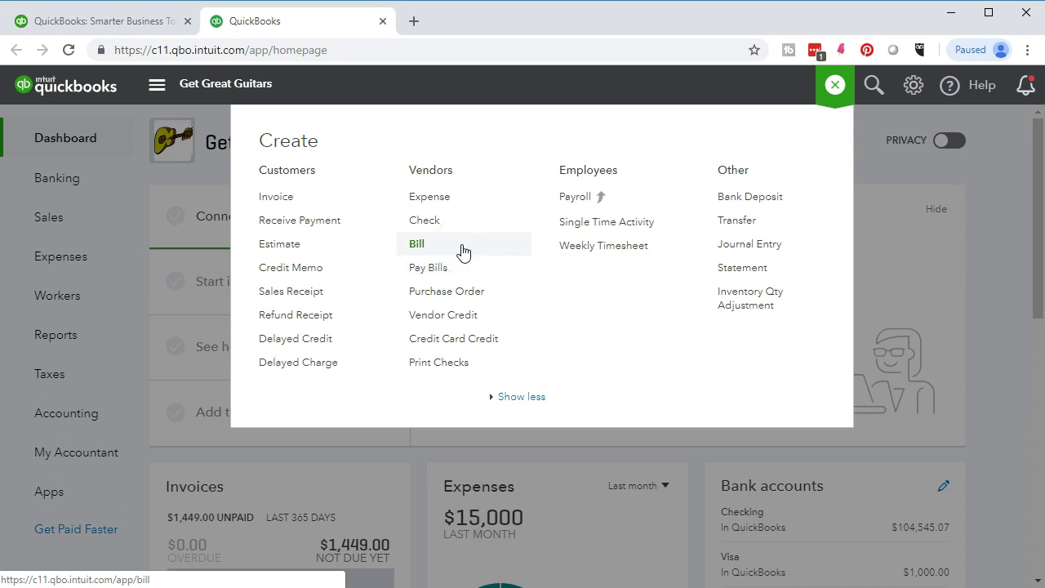
left_click(462, 233)
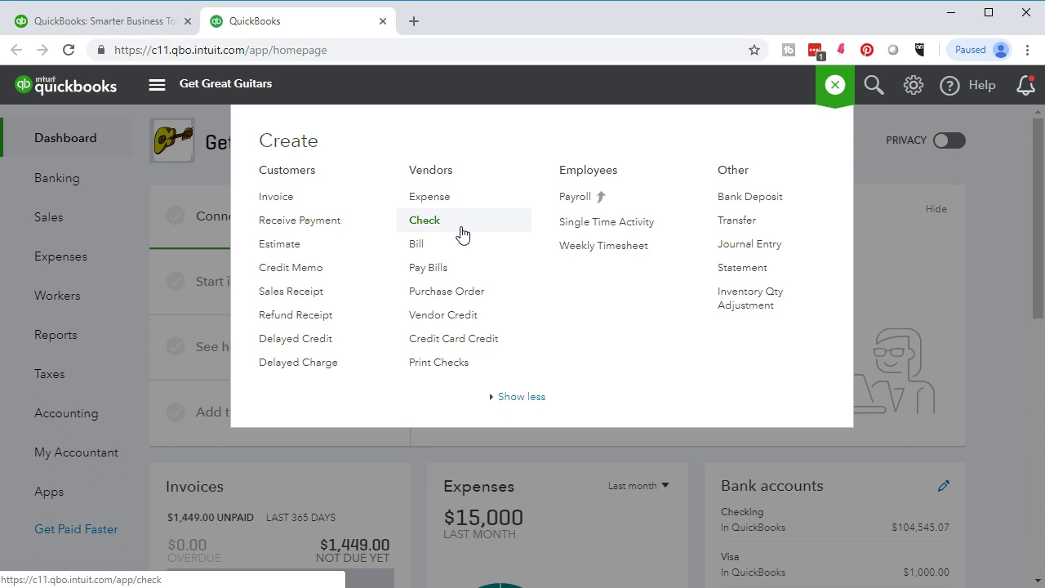
left_click(462, 253)
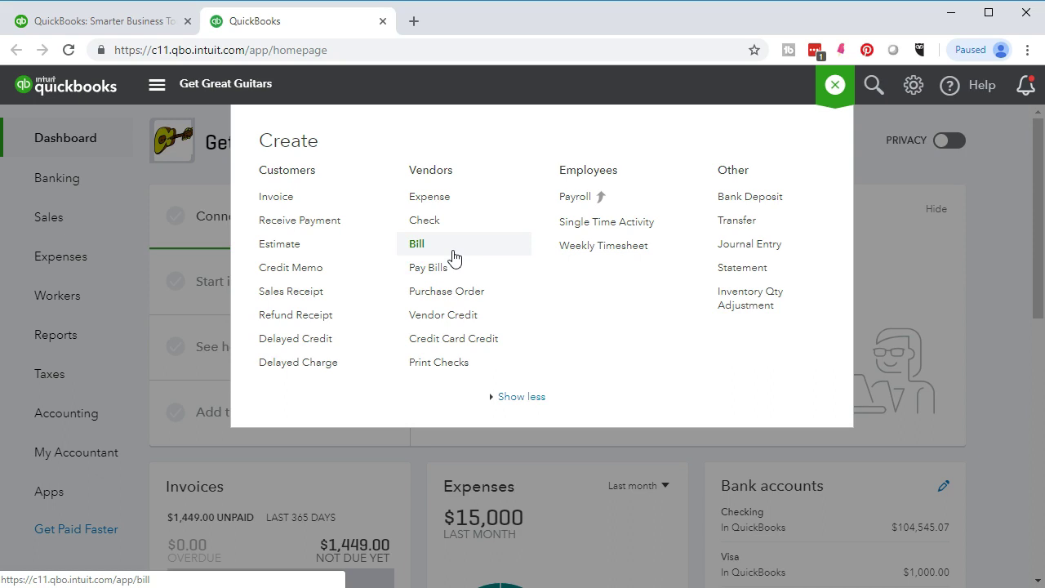
left_click(458, 236)
left_click(458, 224)
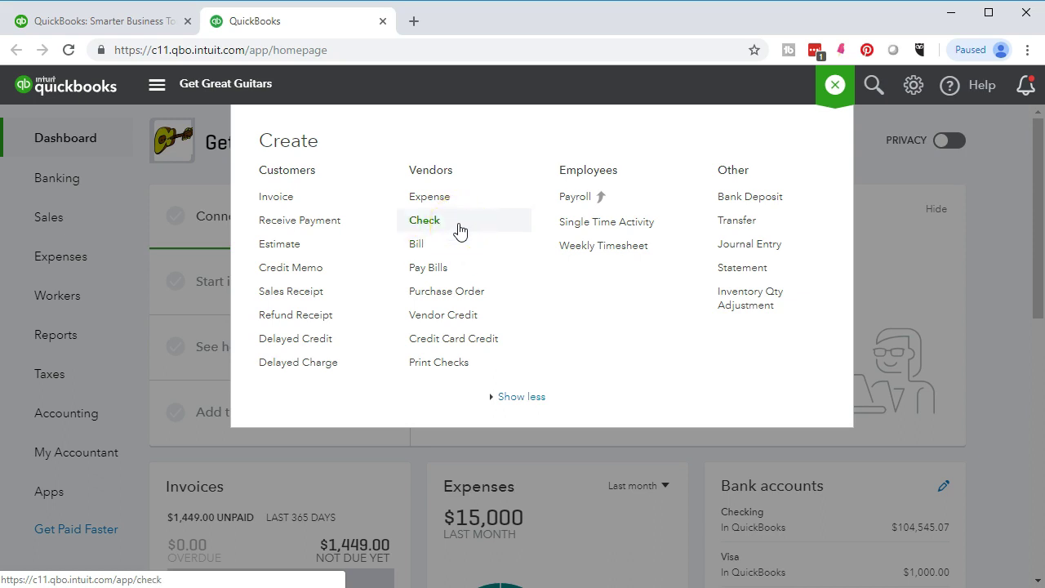
left_click(448, 243)
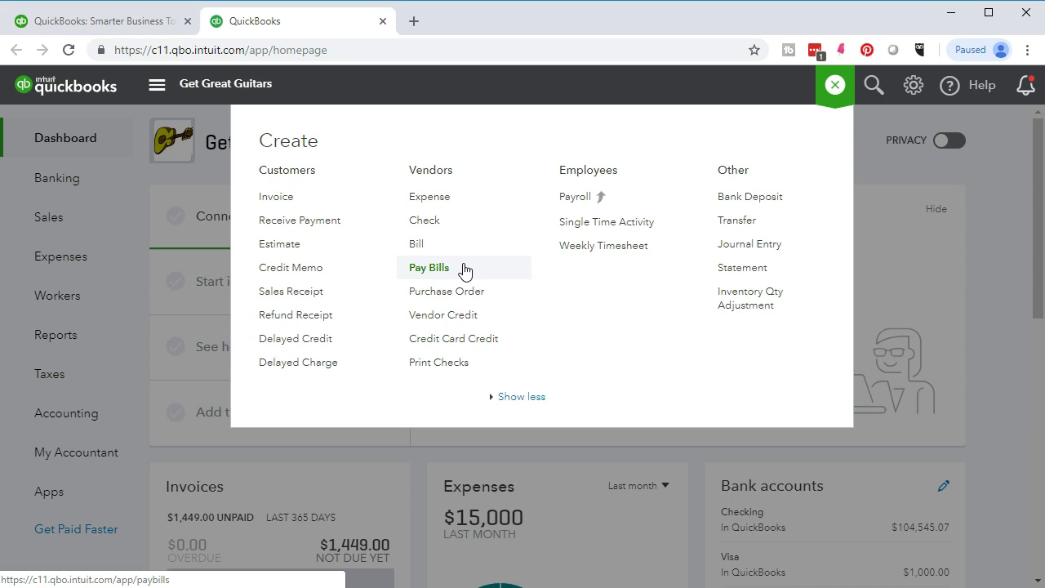
left_click(441, 245)
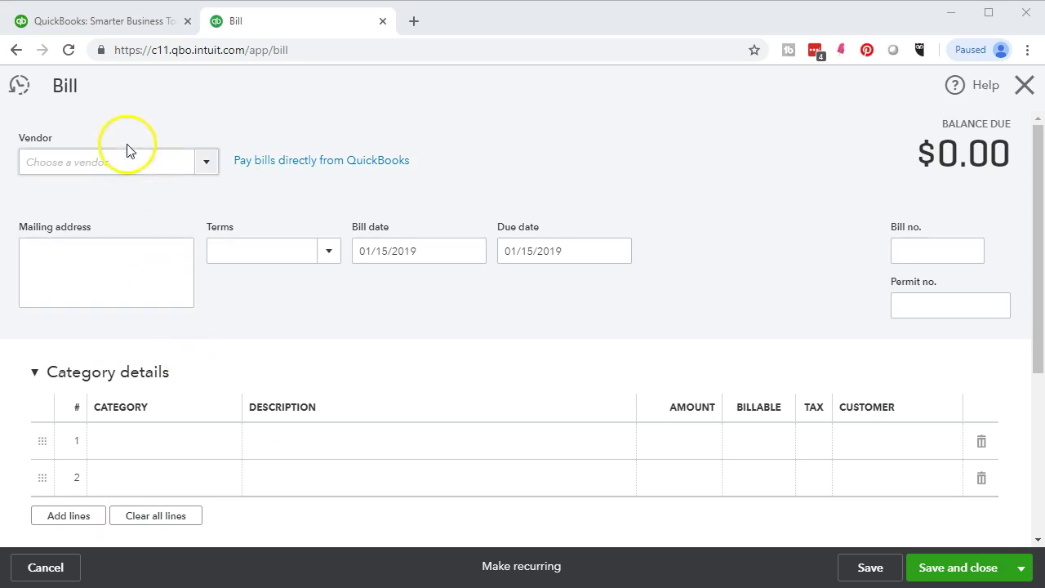
Choose Verizon as the vendor on the bill and keep the filled-in mailing address.
left_click(109, 163)
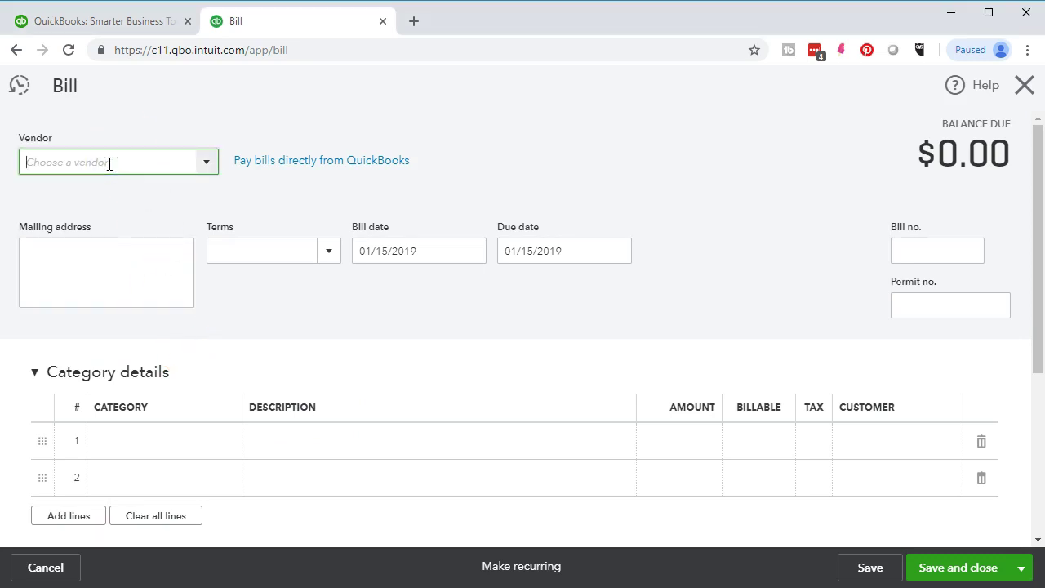
left_click(207, 164)
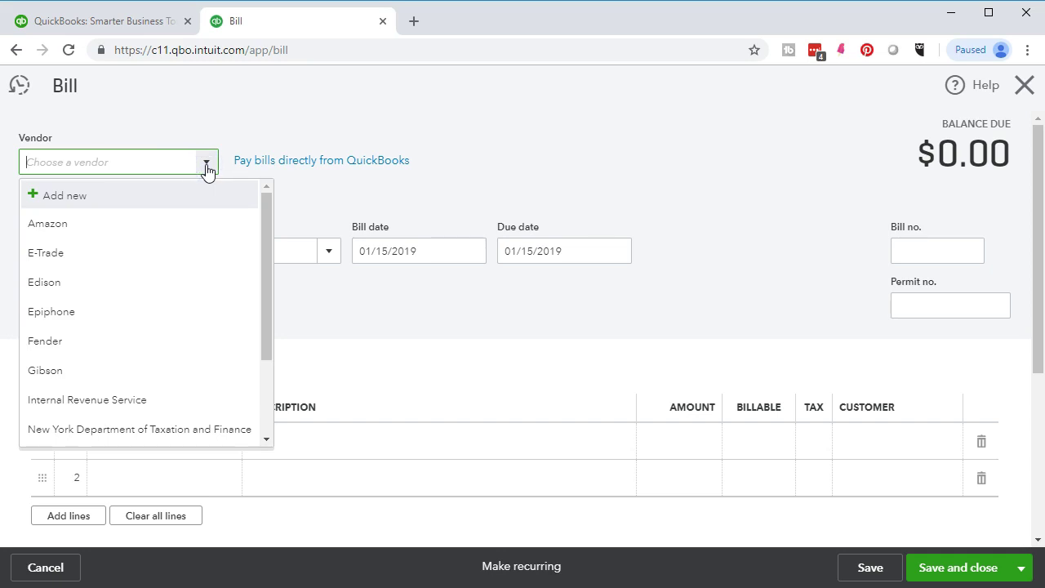
type("Verizon")
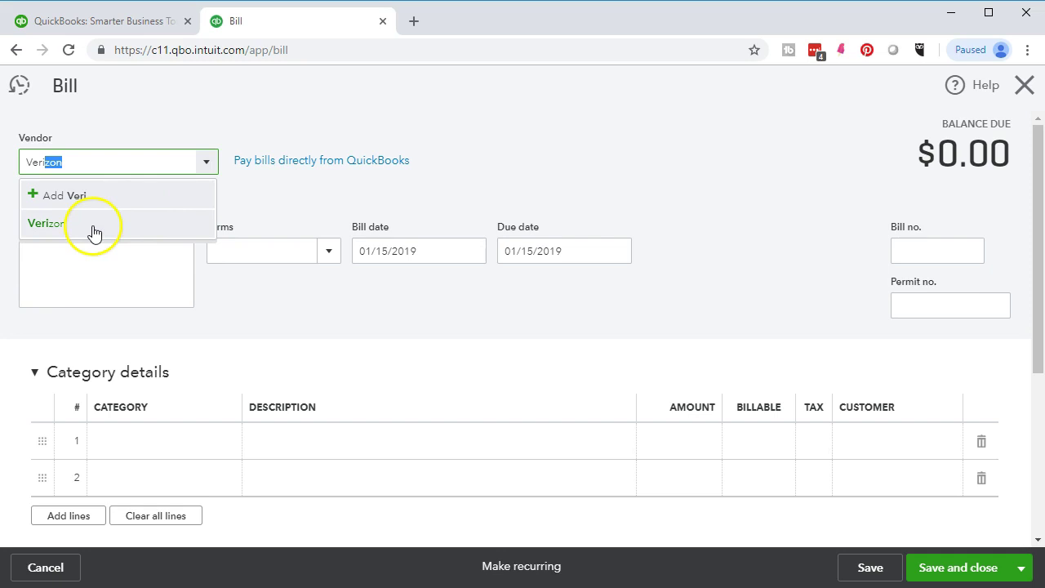
left_click(94, 233)
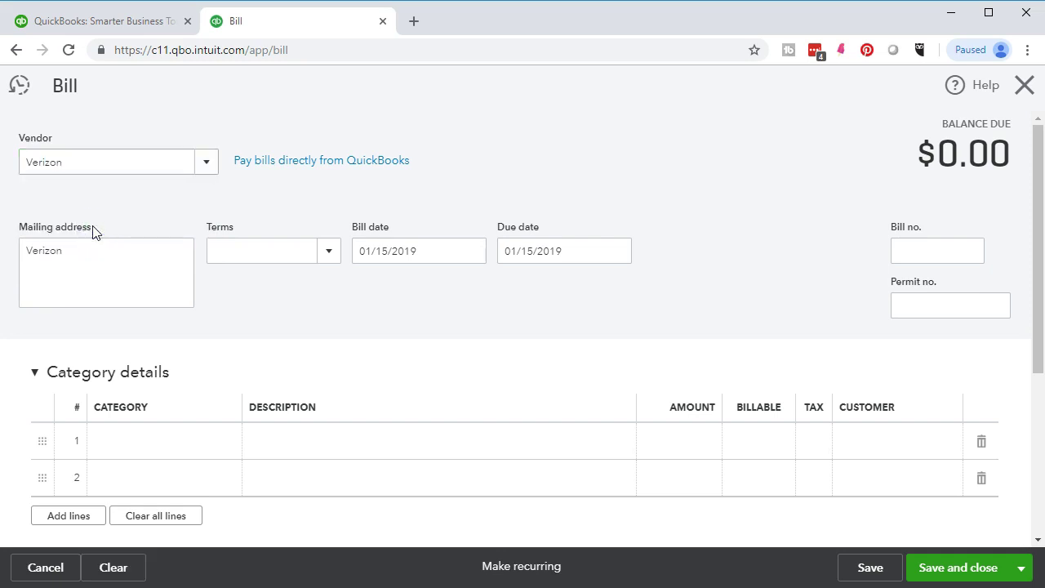
left_click(92, 229)
left_click(104, 270)
key("Tab")
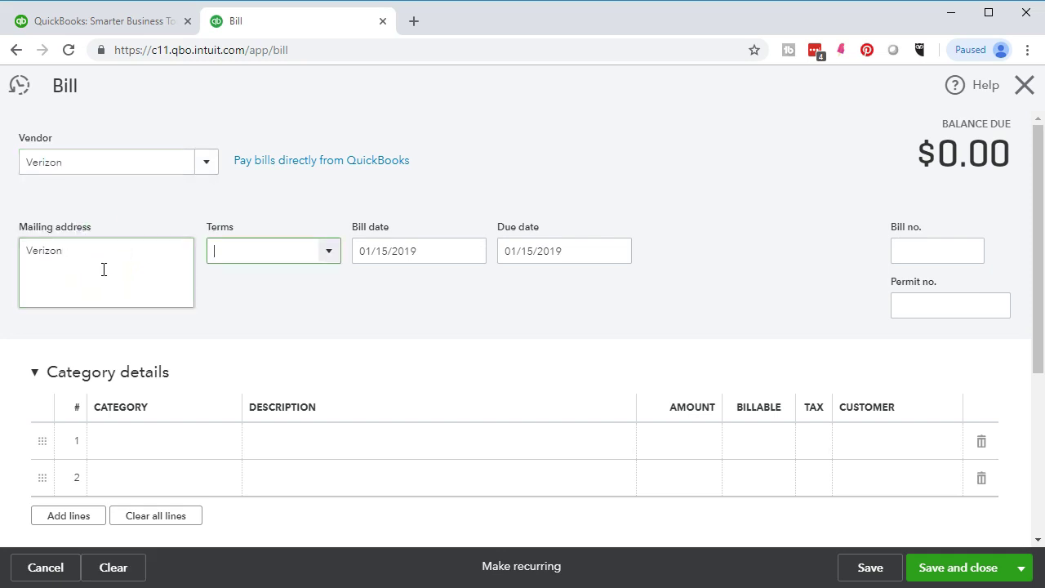
key("Tab")
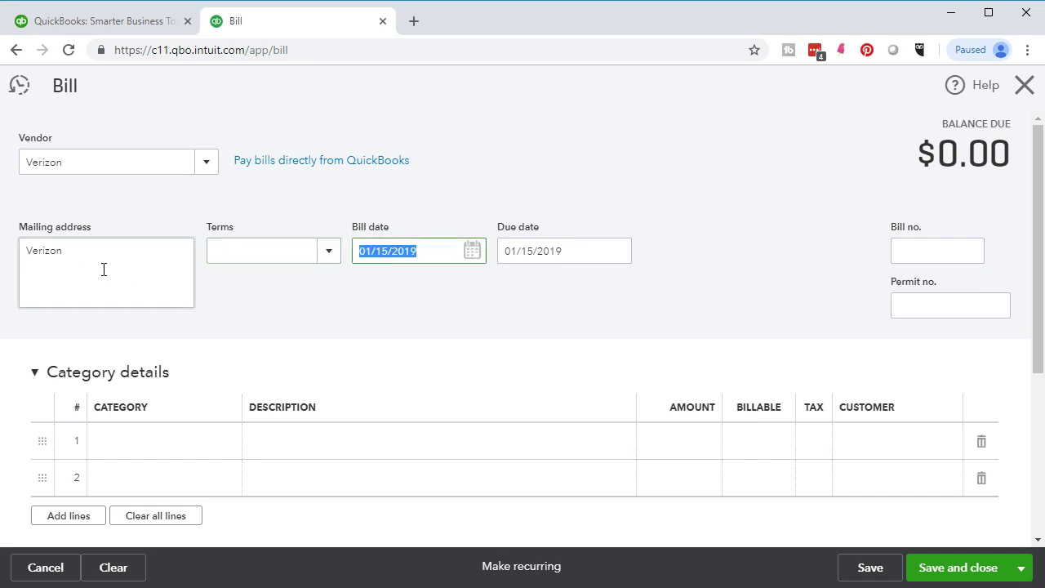
Set the bill's terms to Net 30 and its bill date to 02/28/2019.
left_click(329, 254)
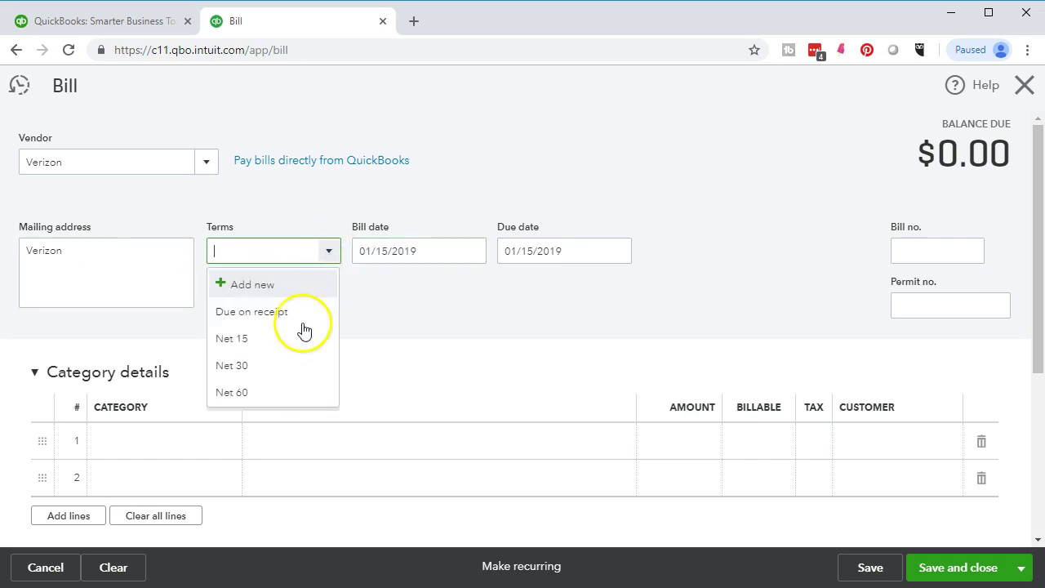
left_click(271, 369)
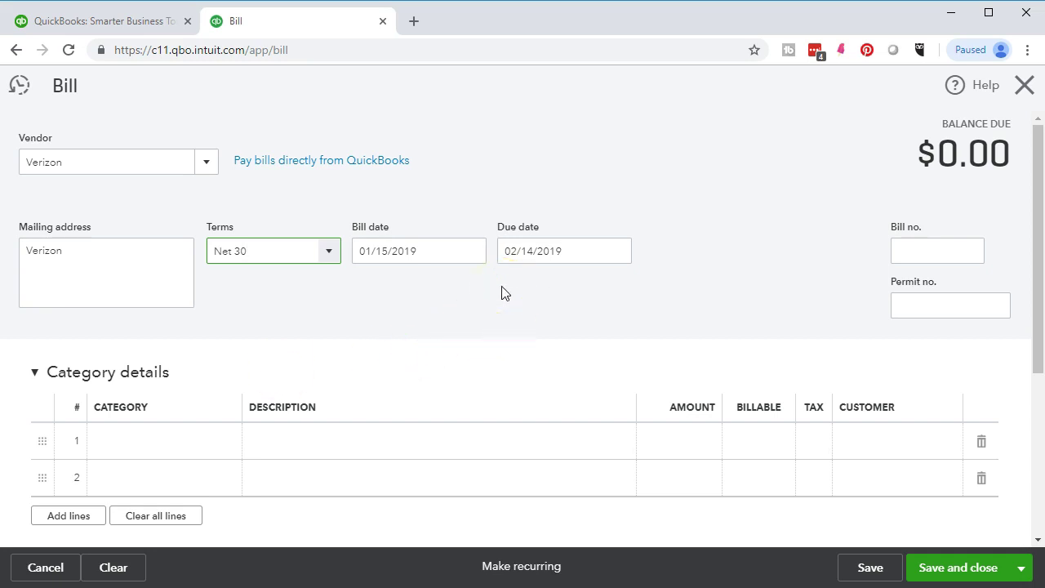
left_click(448, 252)
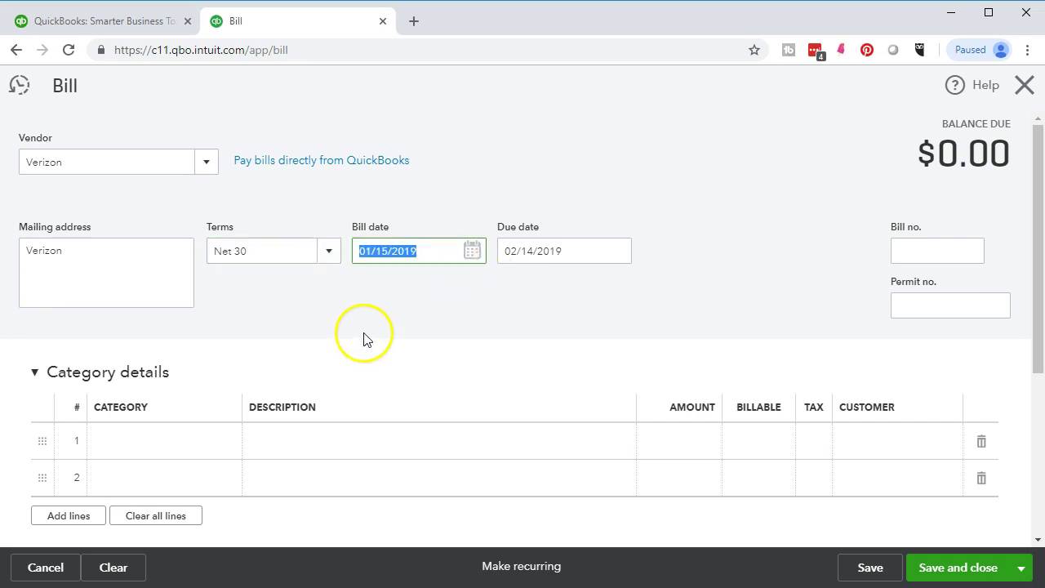
type("02/28/20")
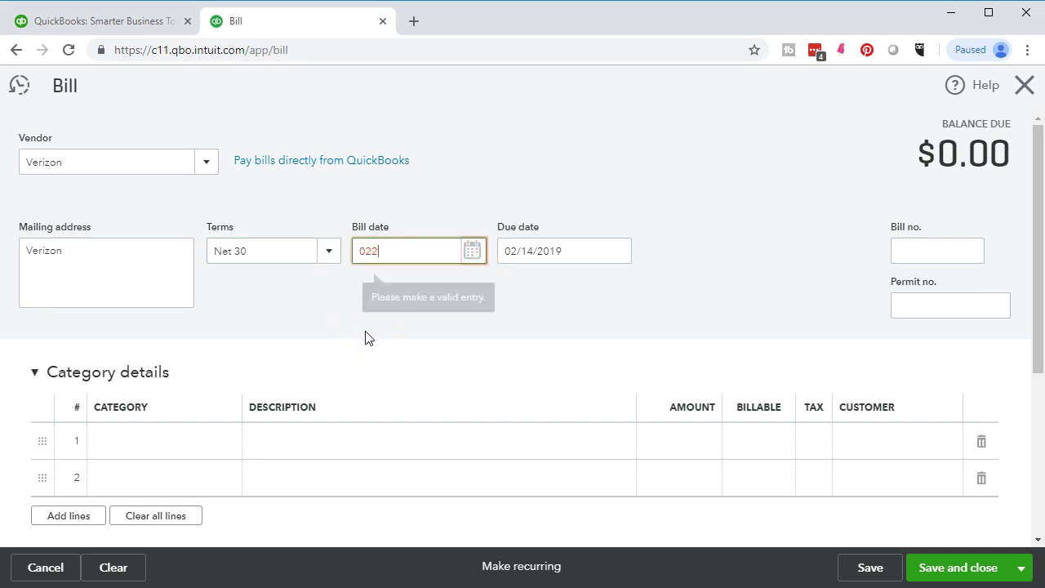
type("19")
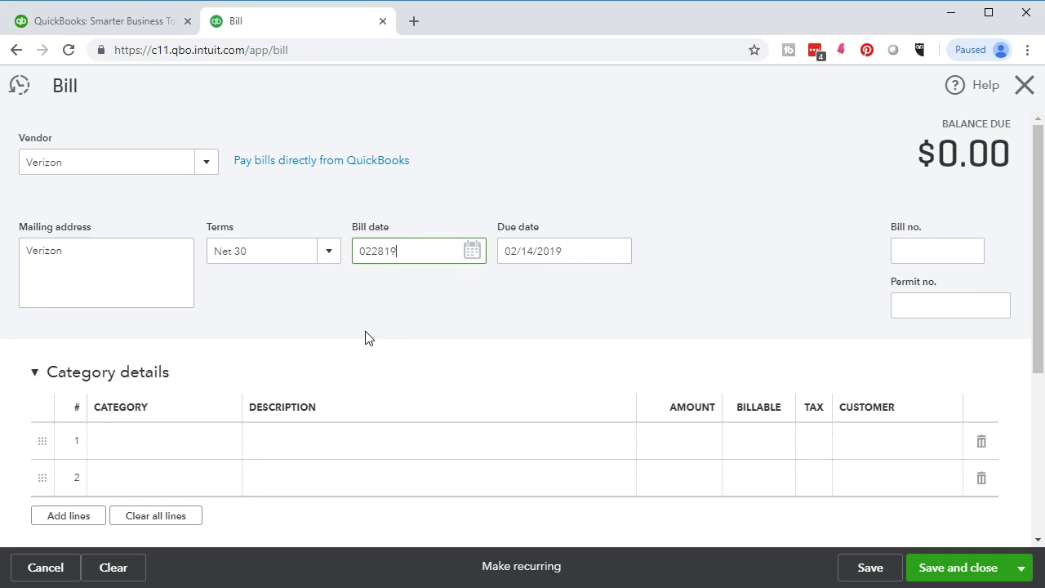
key("Tab")
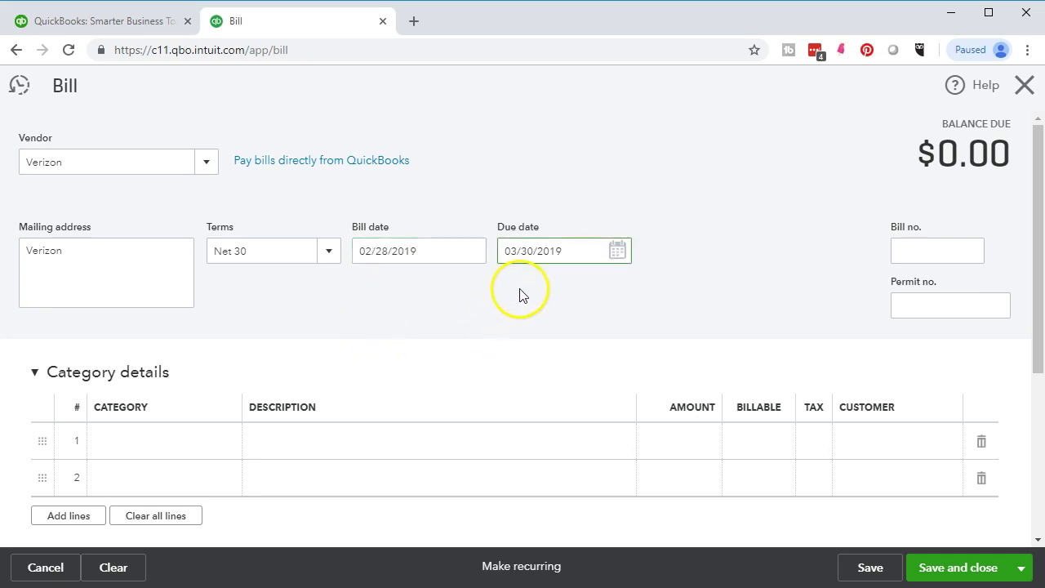
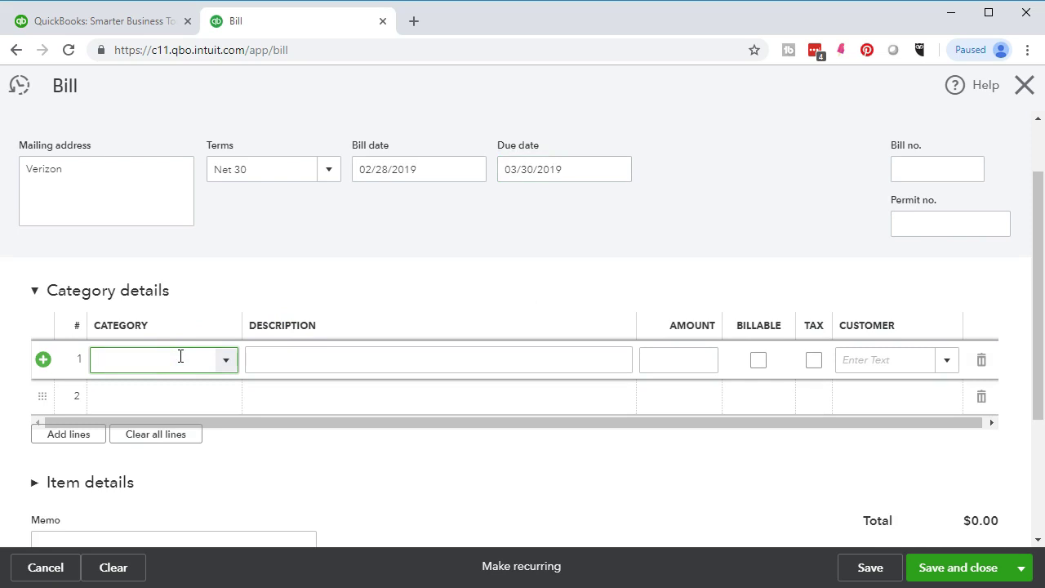
Assign the first category line to Telephone Expense with an amount of 365.00, leaving the description empty.
left_click(226, 360)
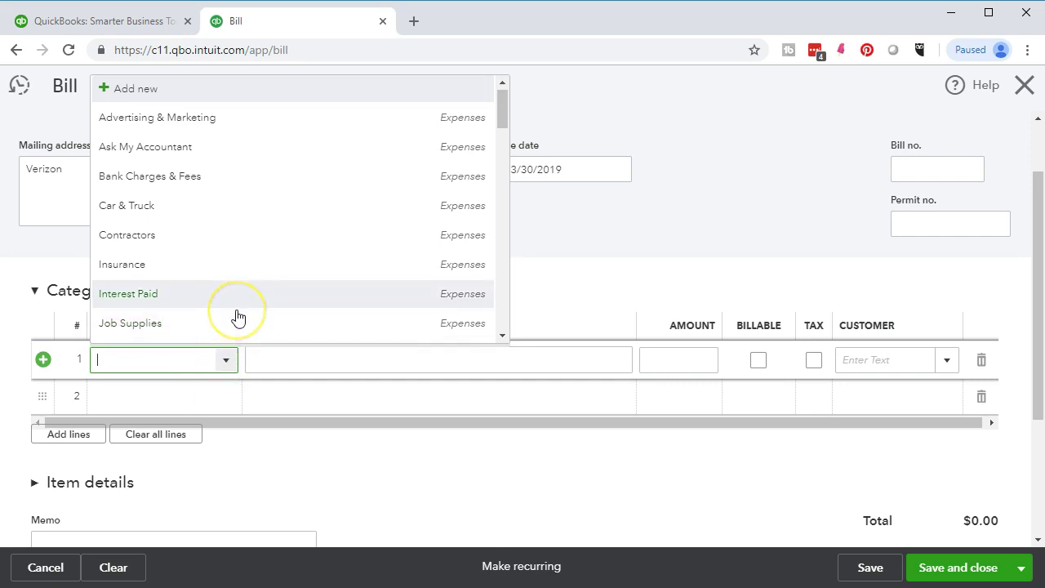
scroll(238, 317, "down", 2)
type("Telephone Expense")
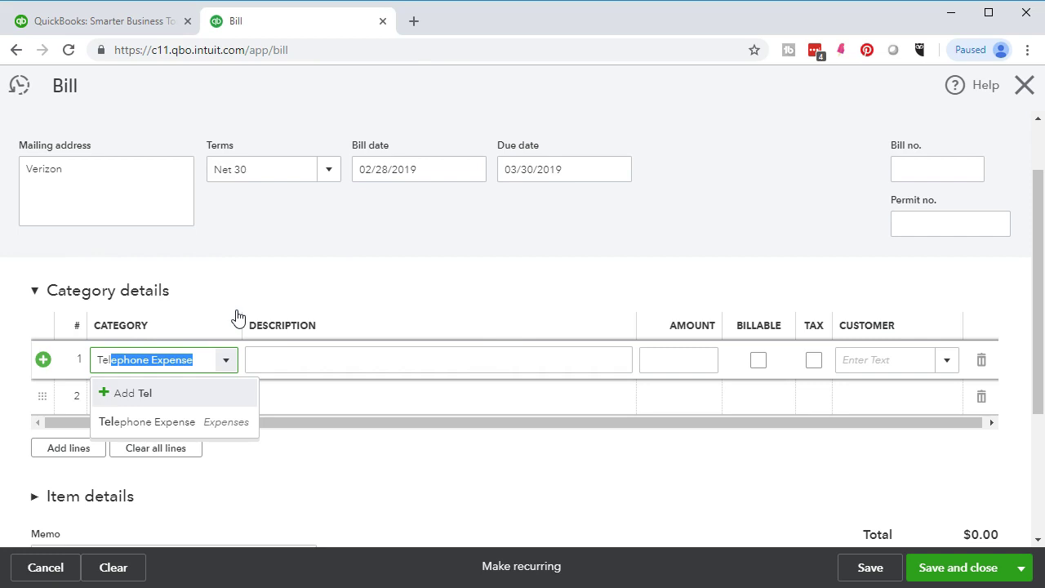
left_click(206, 422)
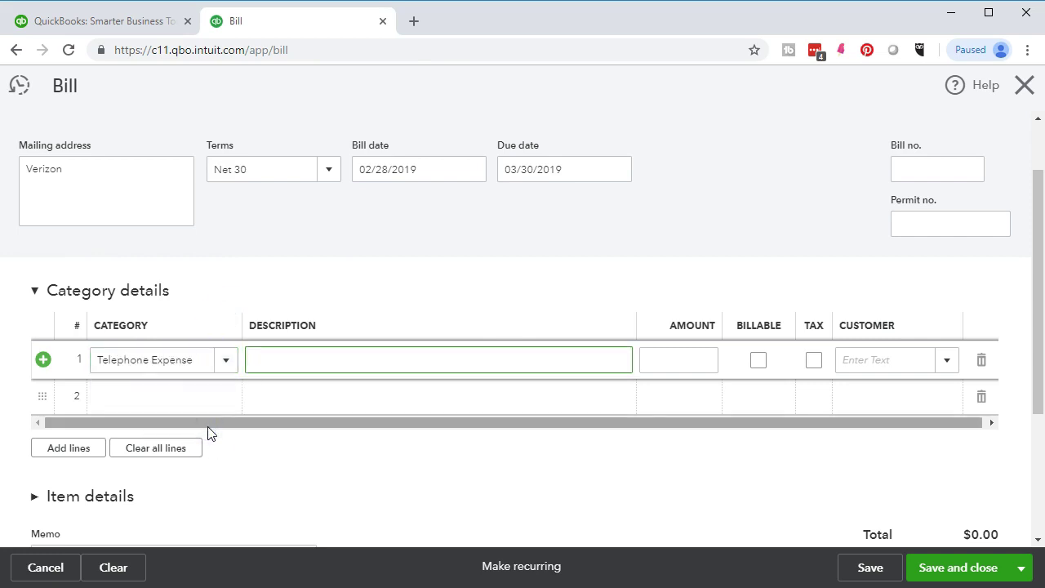
scroll(207, 433, "up", 1)
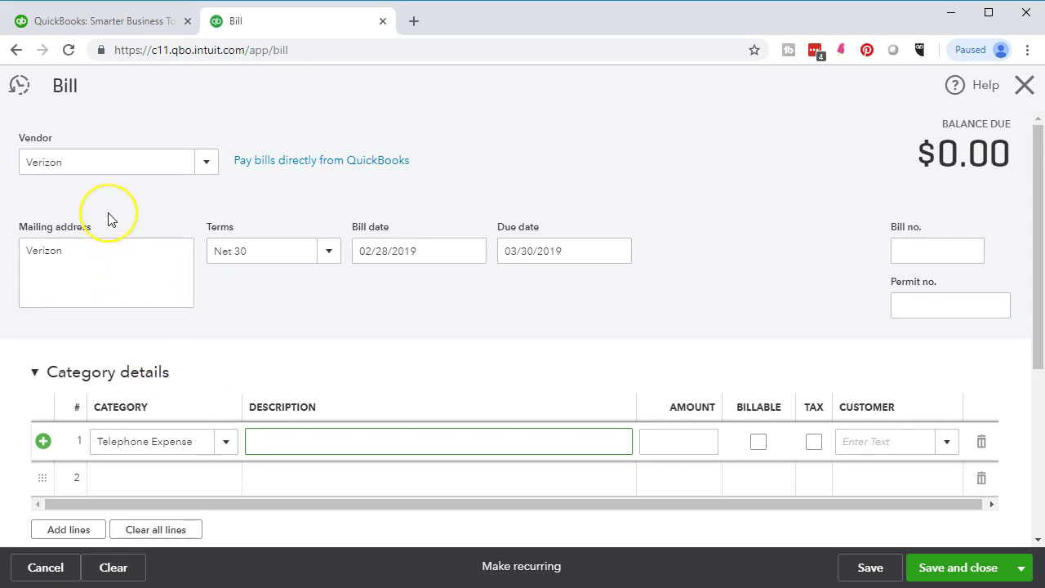
left_click(194, 437)
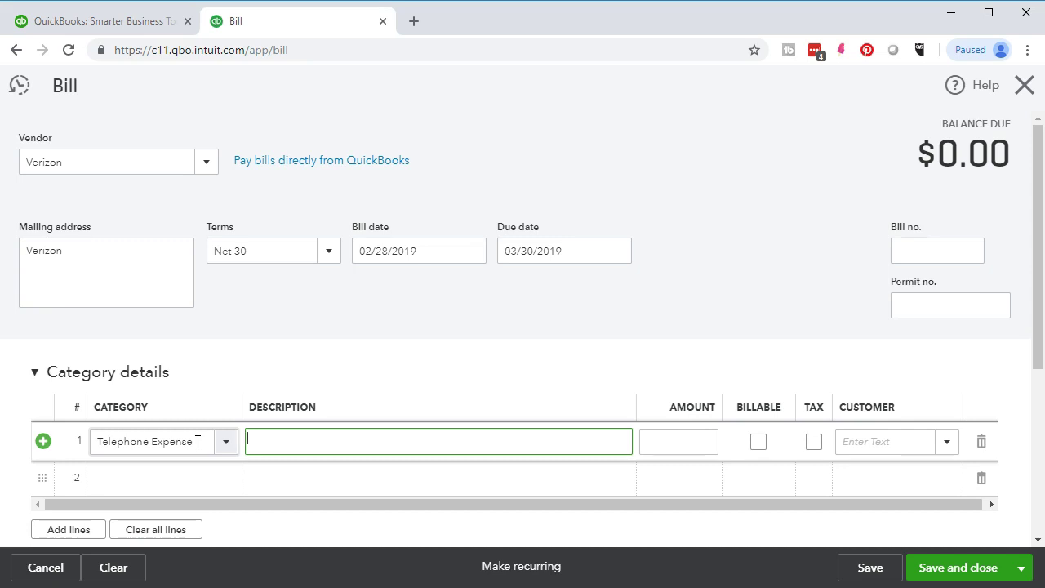
key("Tab")
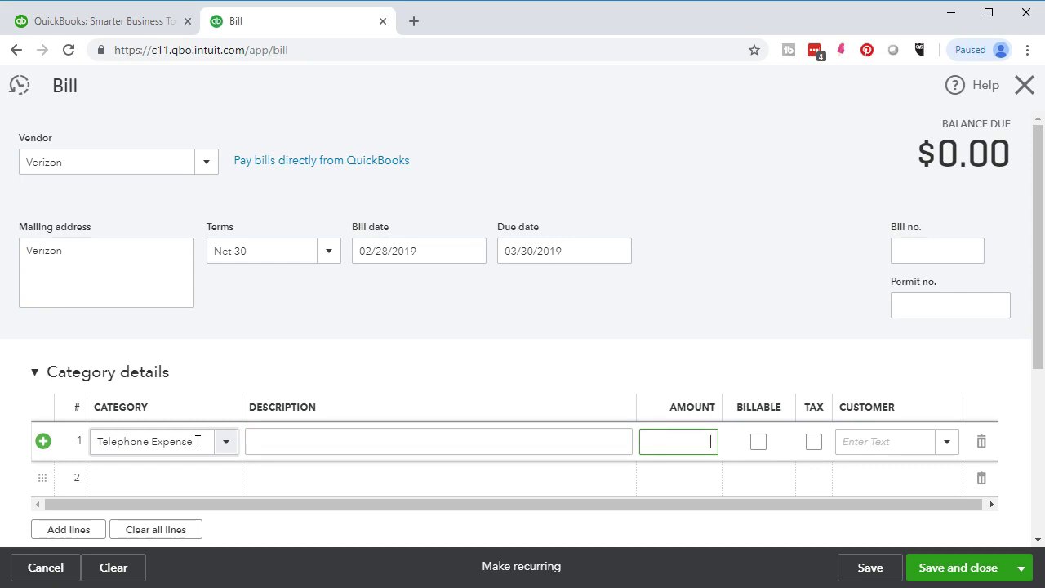
type("365")
key("Tab")
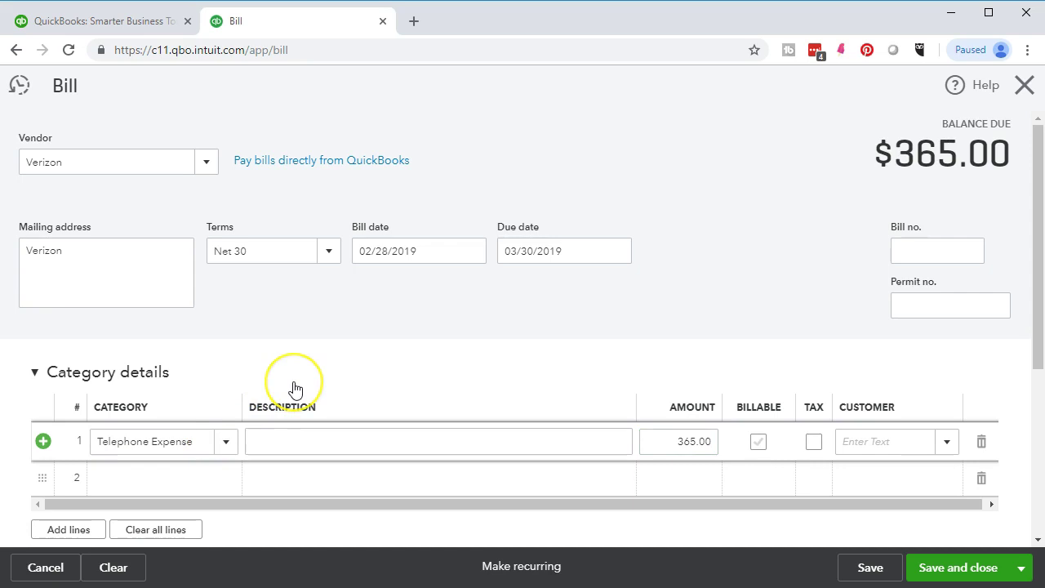
Review the completed Verizon bill, save it and start another new bill.
scroll(295, 388, "down", 1)
scroll(296, 388, "down", 1)
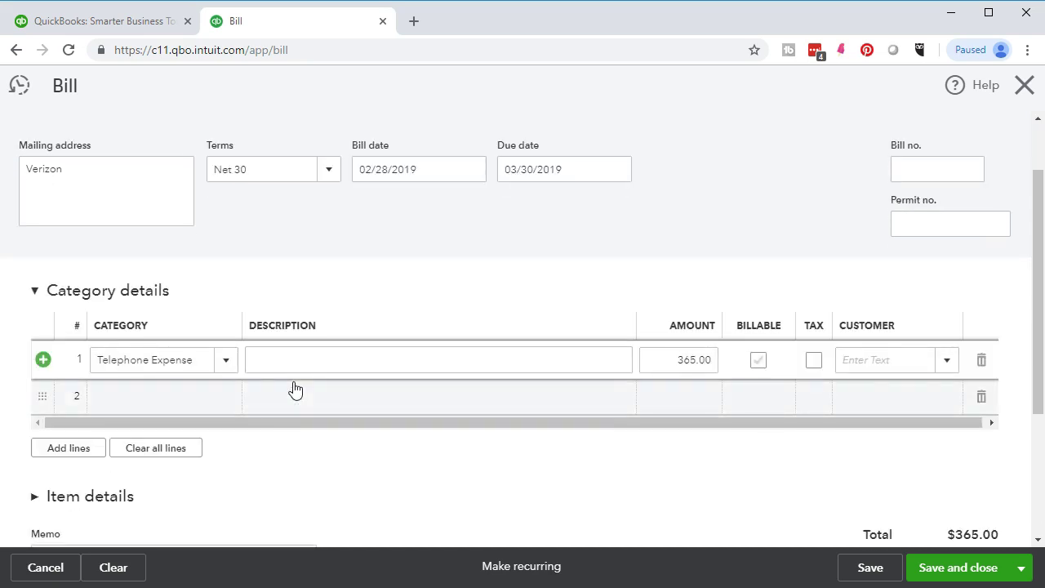
scroll(295, 388, "up", 1)
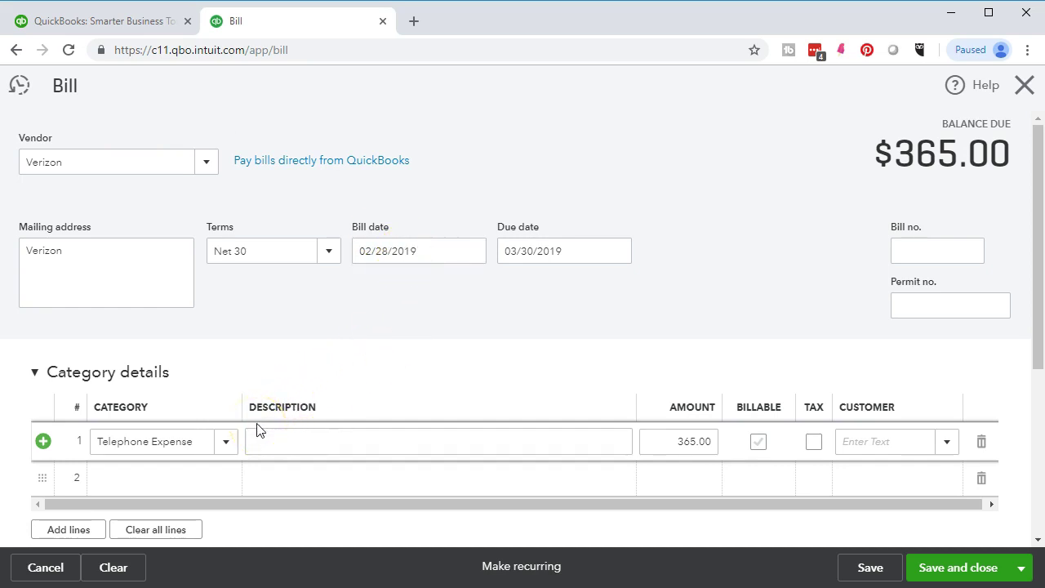
left_click(1019, 569)
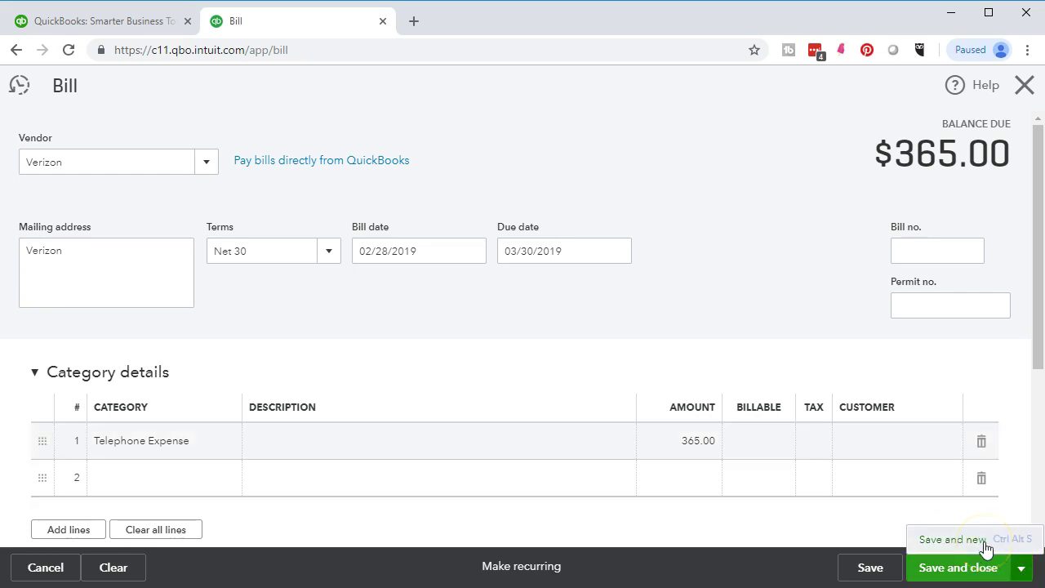
left_click(955, 540)
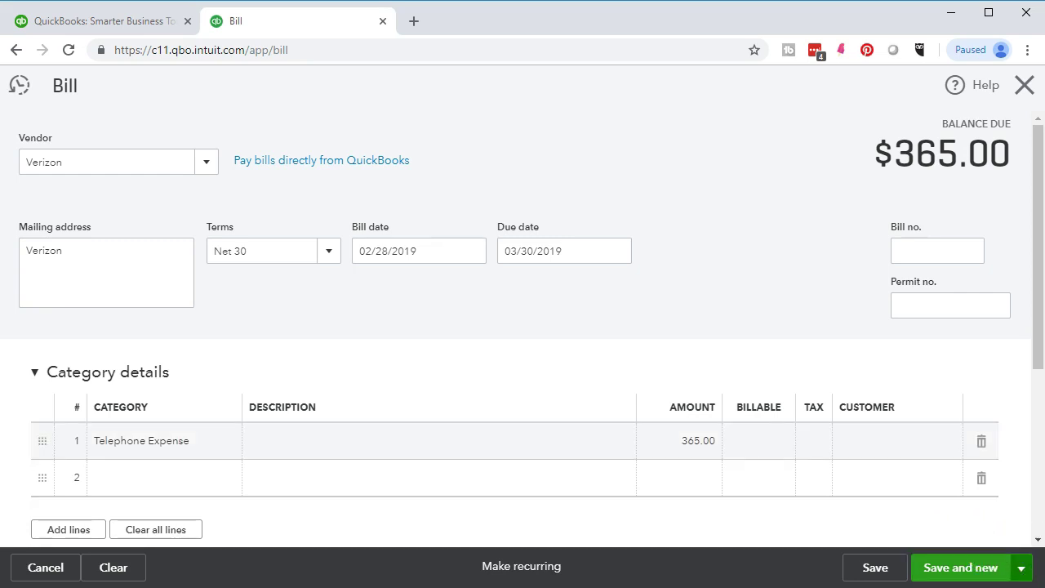
Add Spectrum as a new vendor on the blank bill and save it without extra details.
left_click(110, 160)
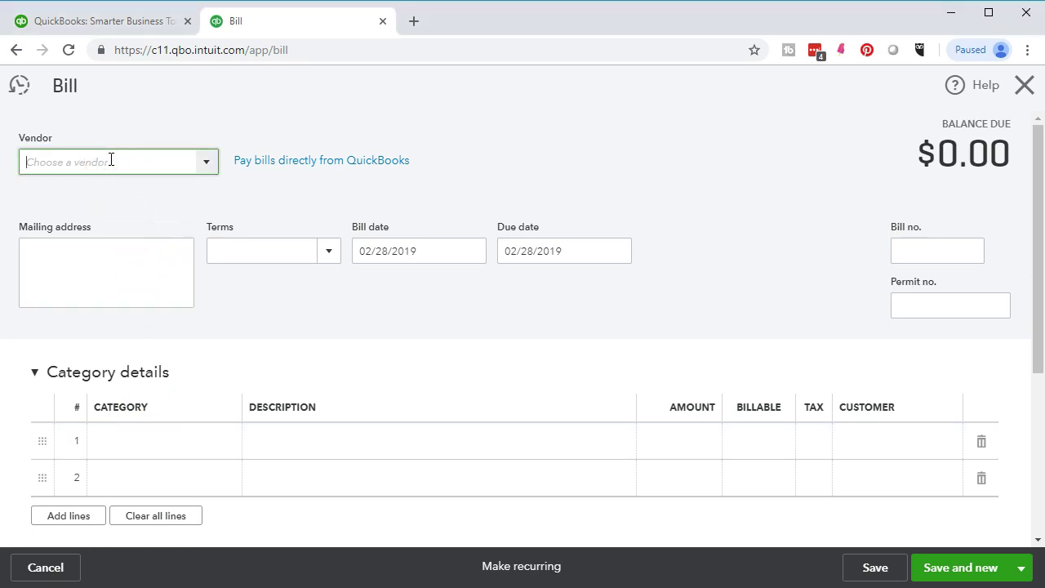
type("Sp")
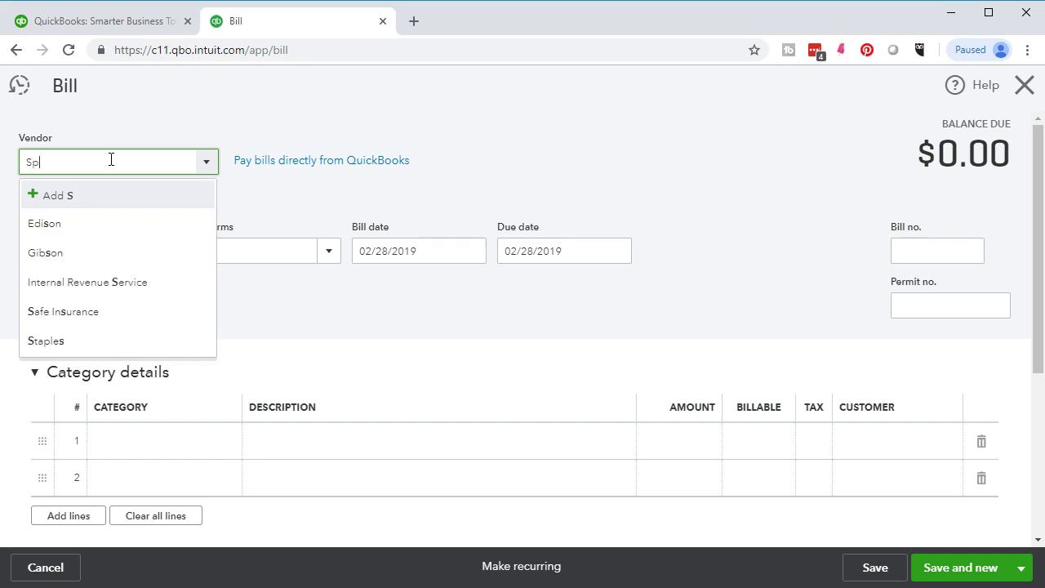
type("ectrum")
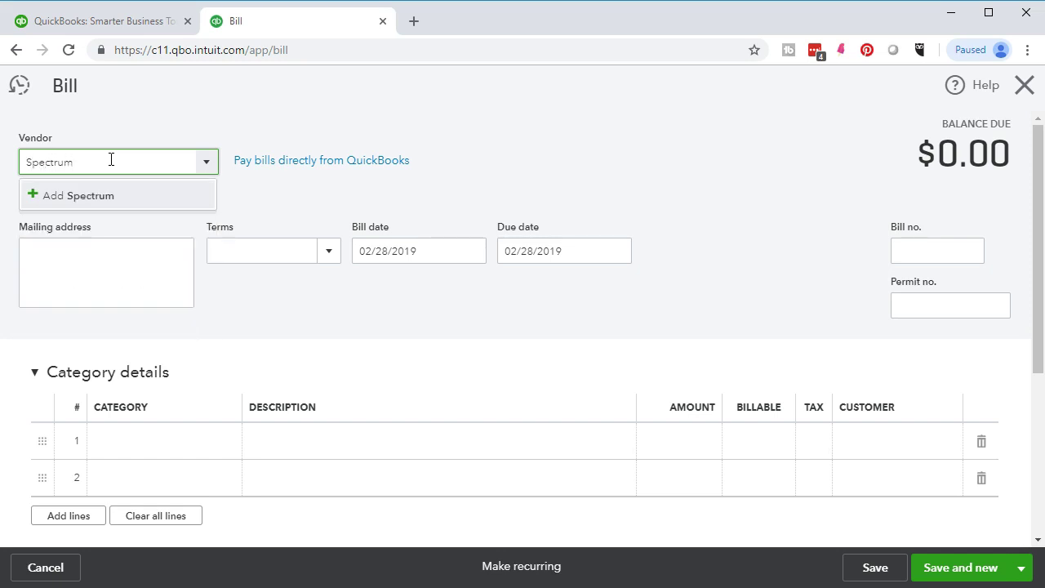
left_click(100, 197)
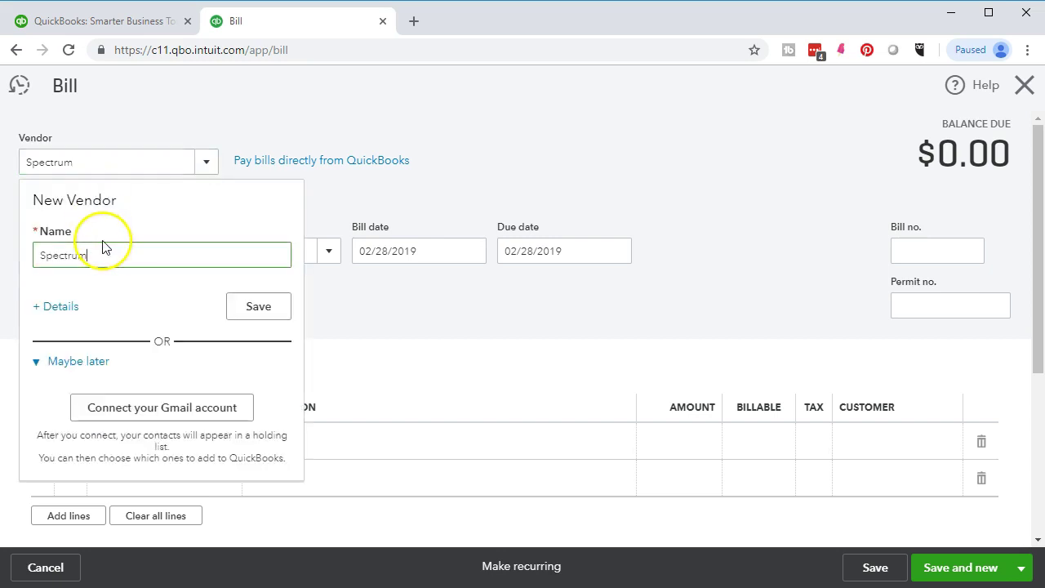
left_click(255, 312)
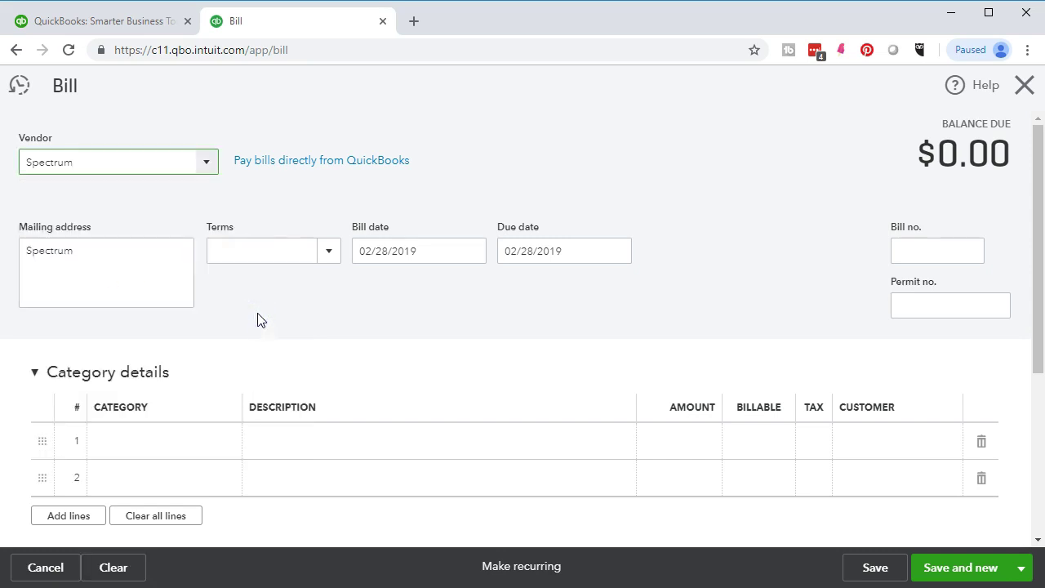
Set the Spectrum bill's terms to Net 30, keeping the bill date 02/28/2019 and the calculated due date.
key("Tab")
key("Tab")
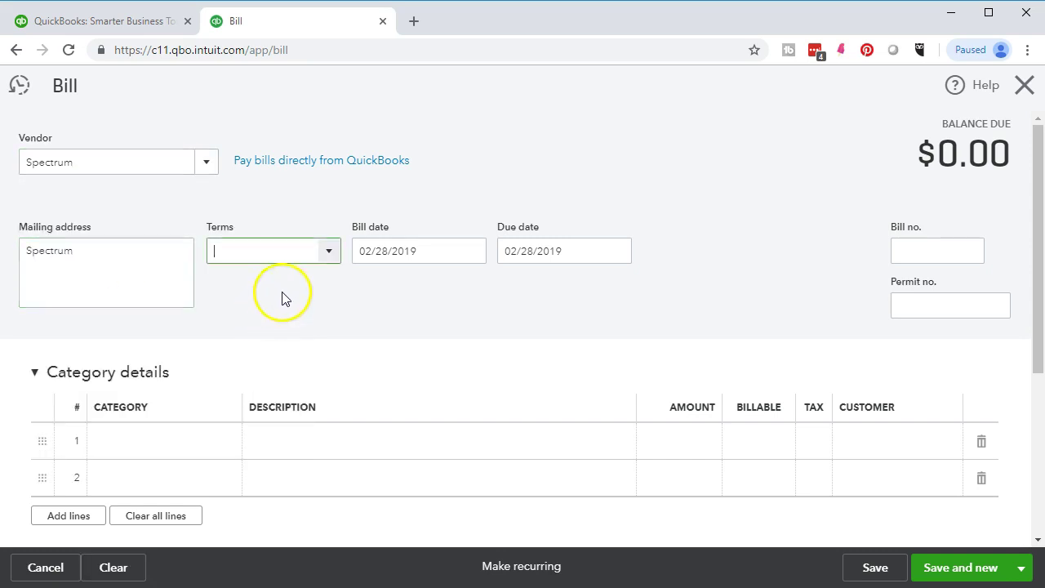
left_click(329, 255)
left_click(270, 361)
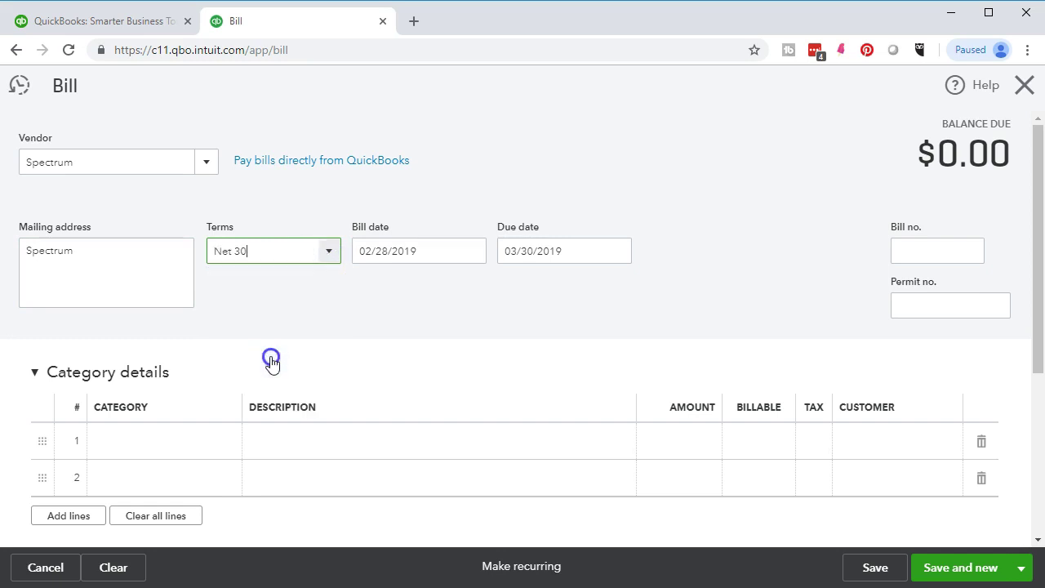
key("Tab")
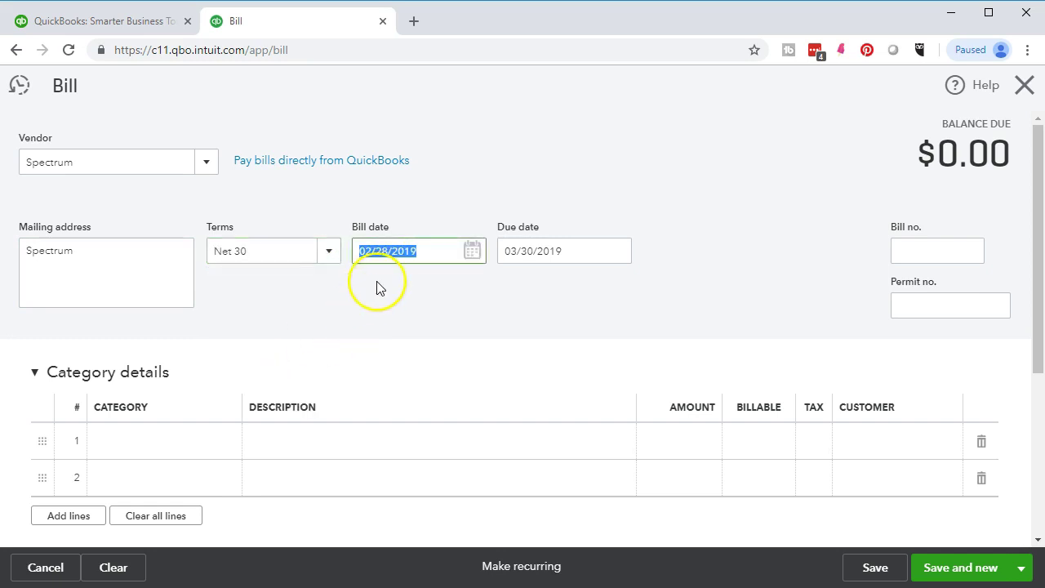
key("Tab")
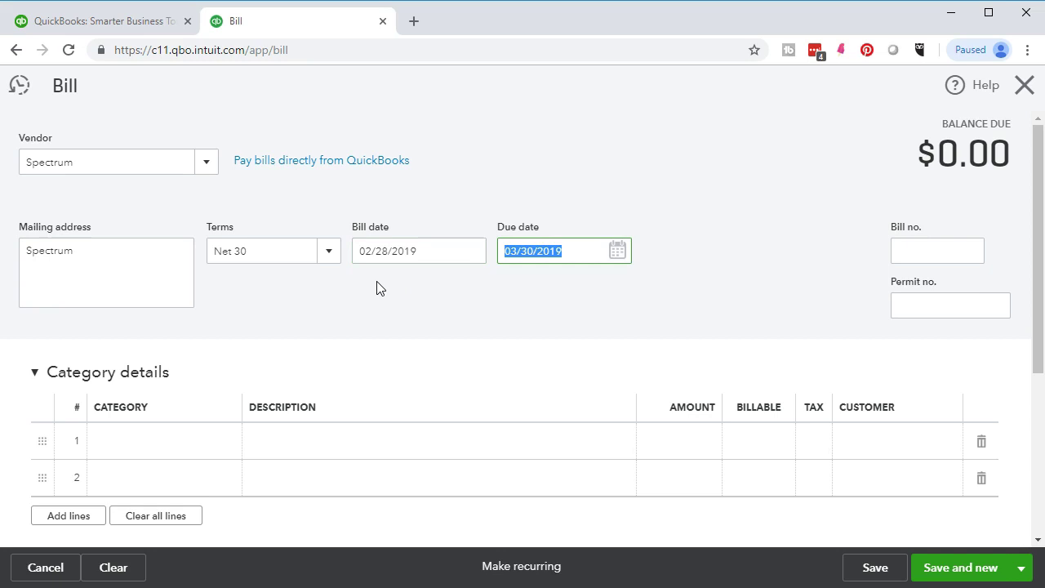
key("Tab")
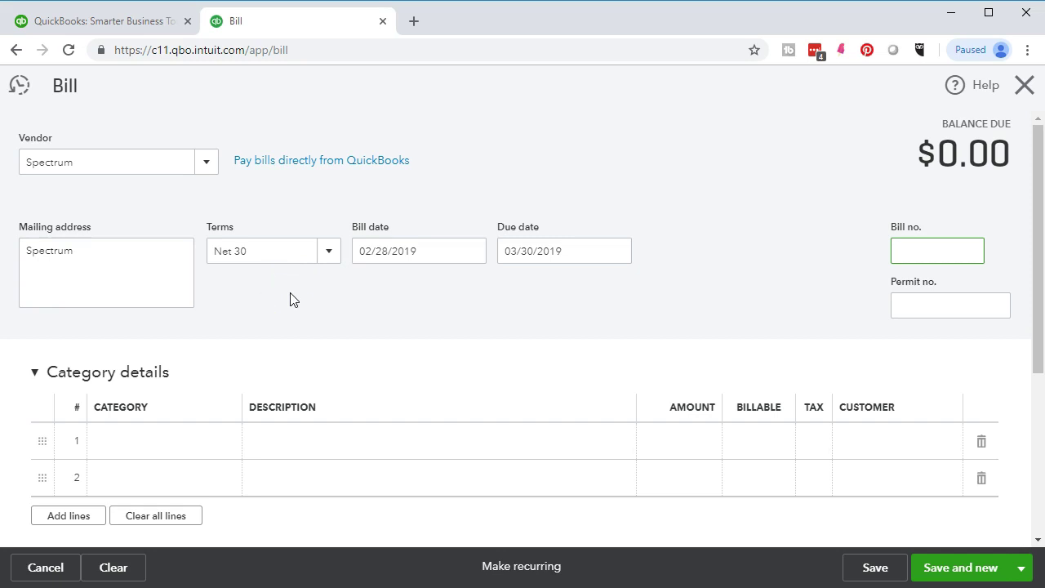
Check the expense categories for the first bill line and start adding a new category named Internet Expense.
left_click(198, 441)
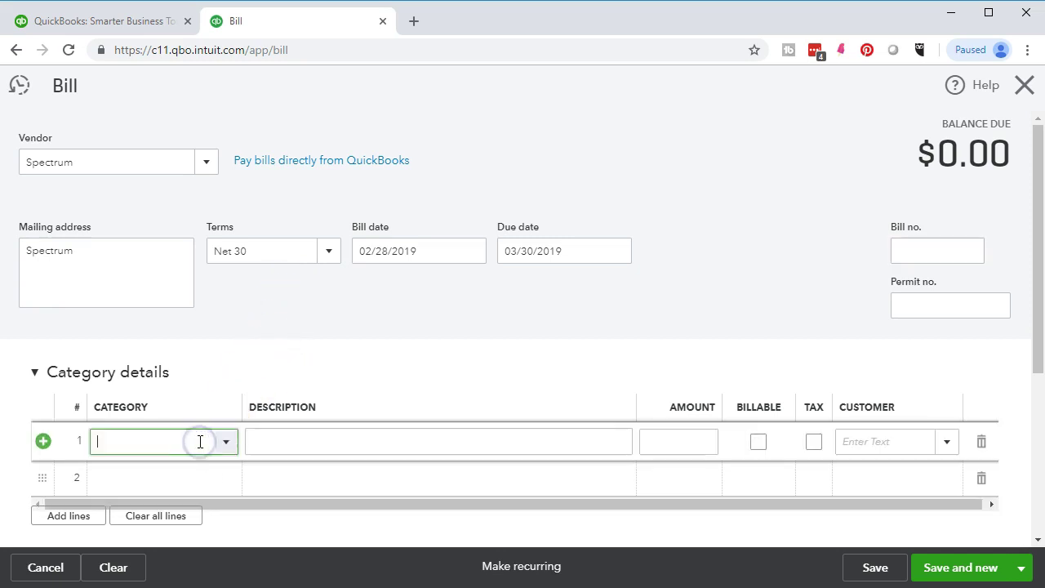
left_click(230, 452)
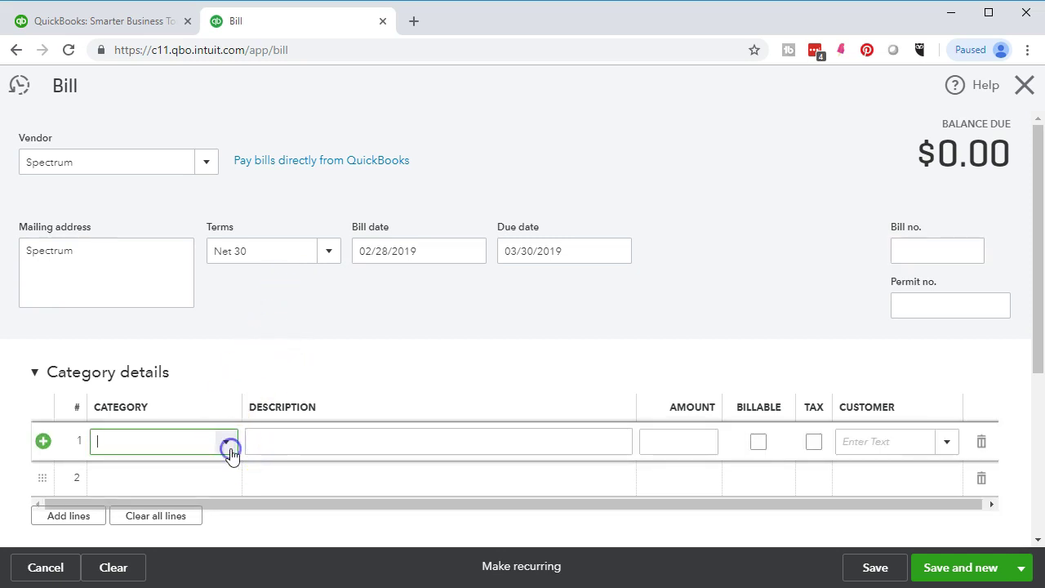
scroll(263, 360, "down", 3)
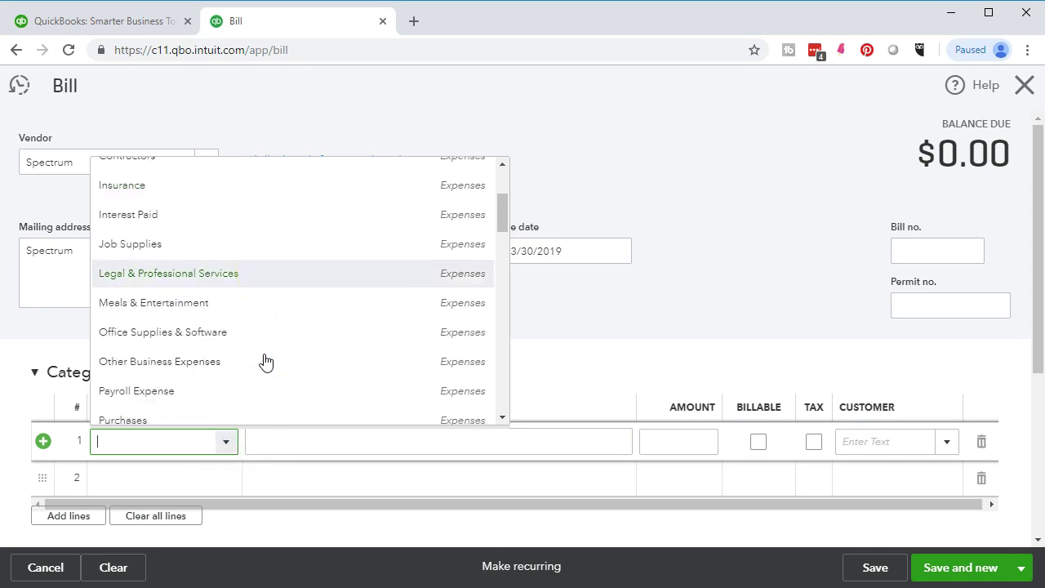
scroll(265, 360, "down", 5)
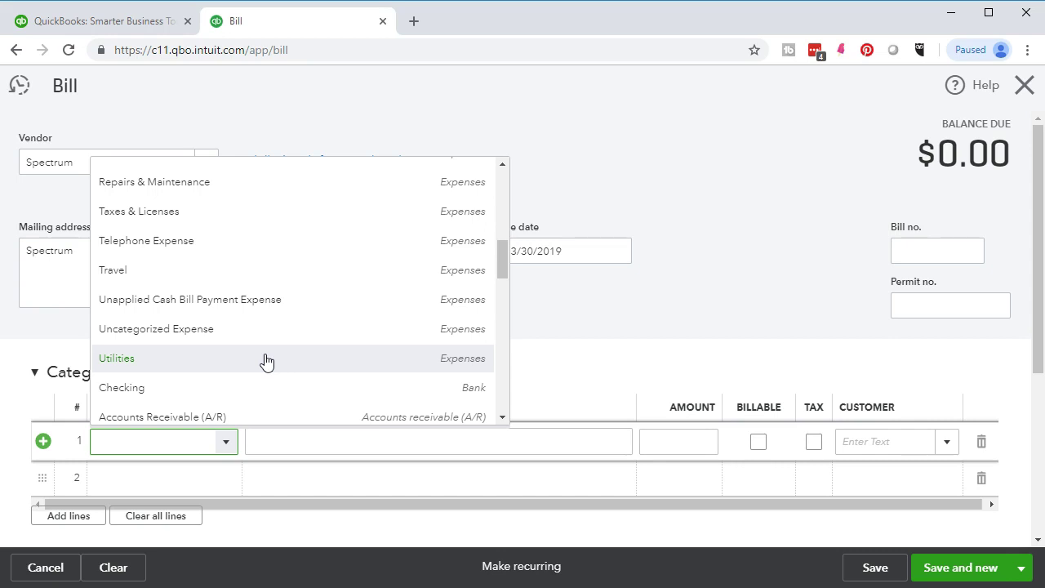
left_click(140, 443)
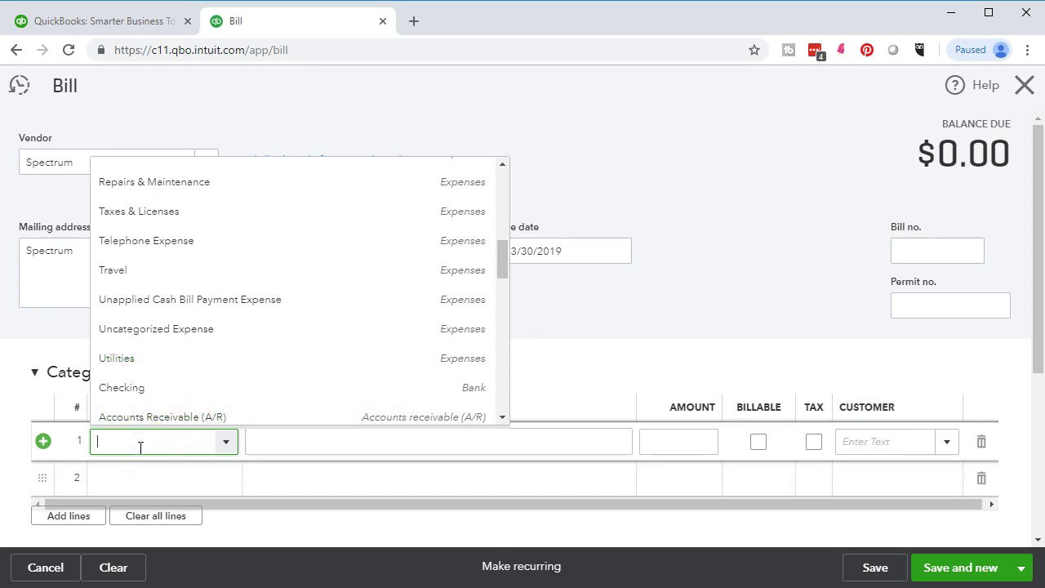
type("In")
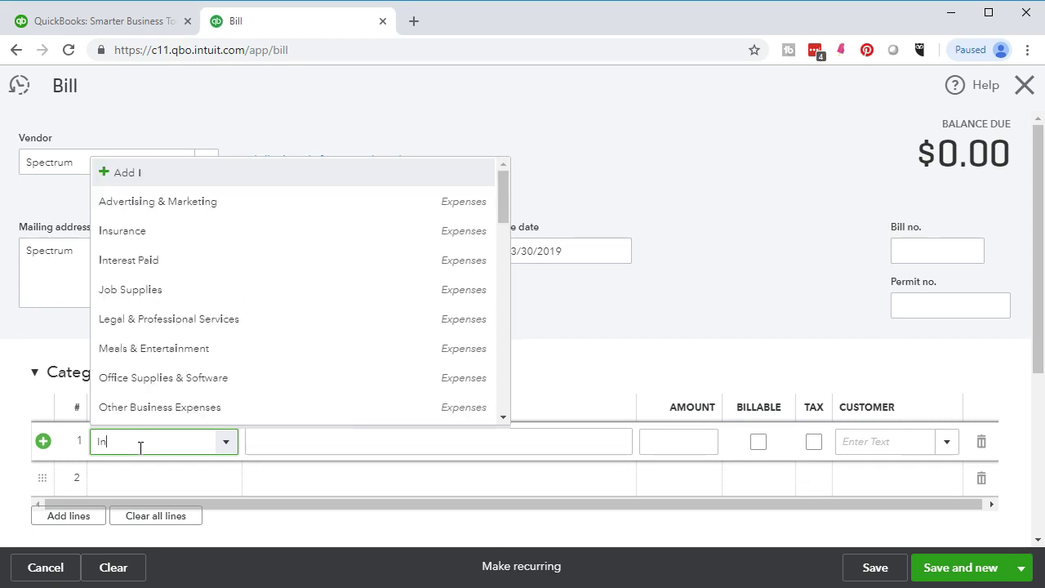
type("ter")
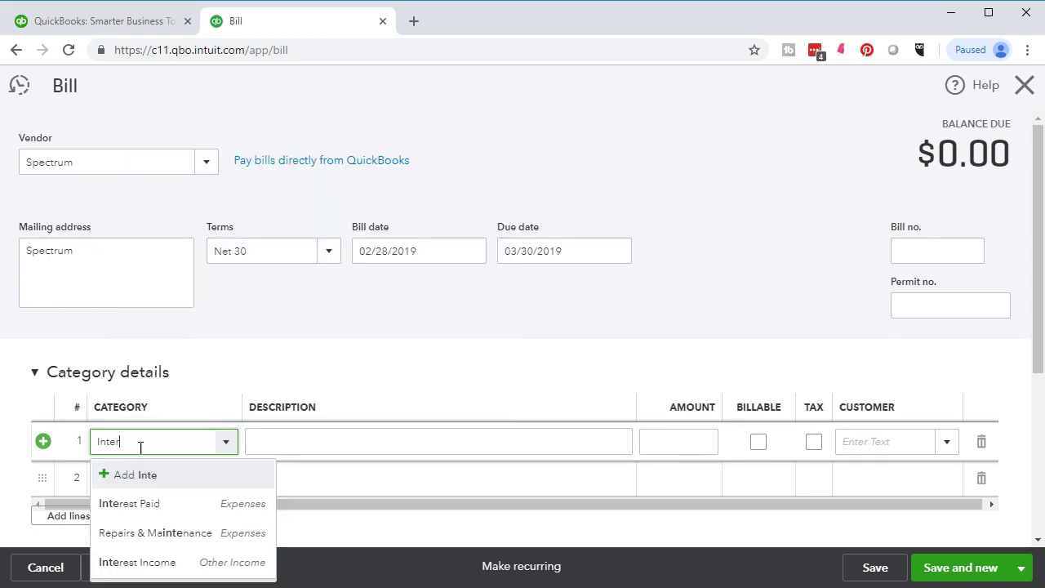
type("net Expense")
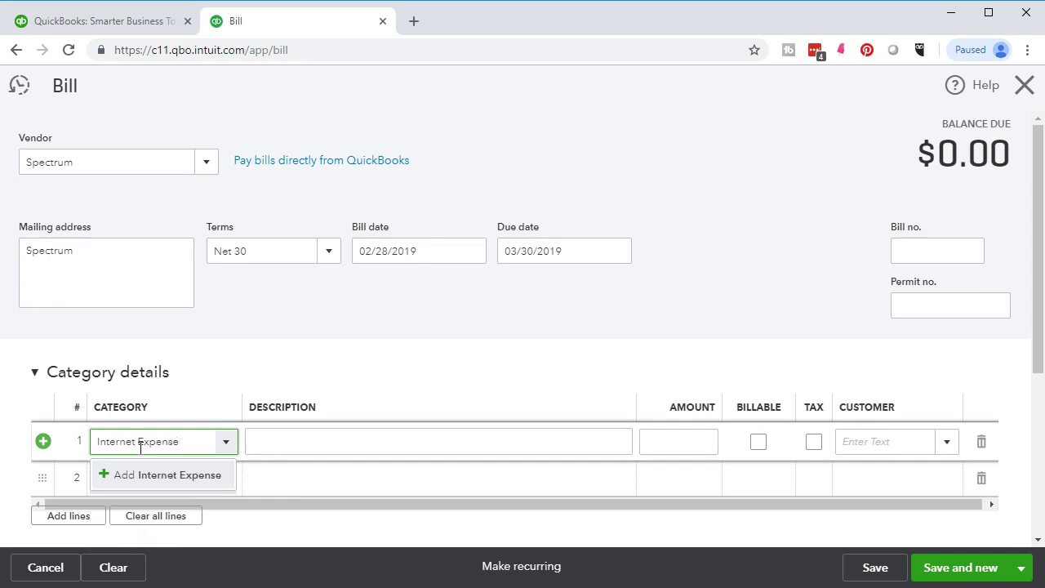
left_click(246, 369)
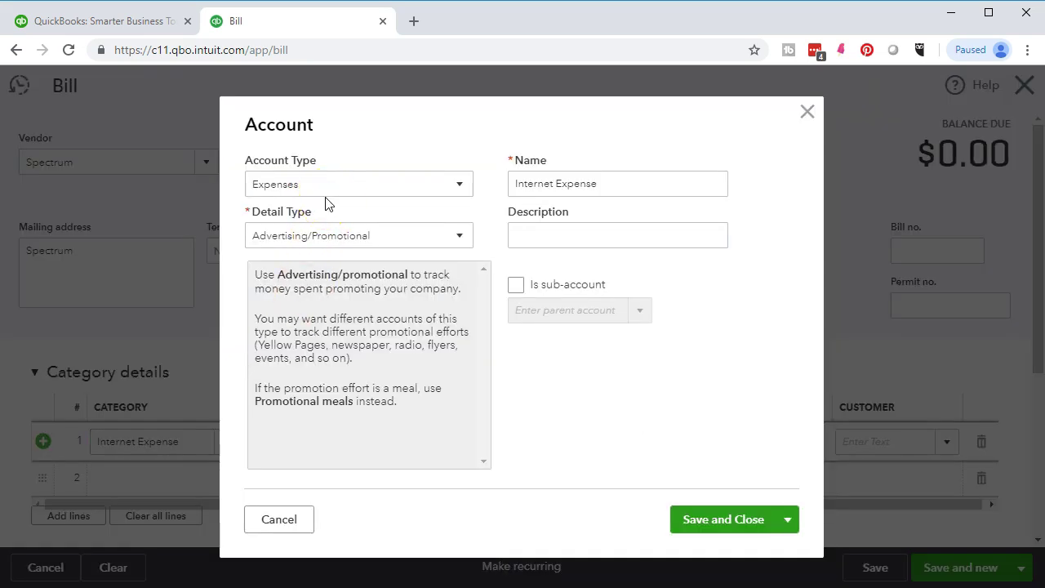
Set the new Internet Expense account's detail type to Utilities and save the account.
left_click(460, 236)
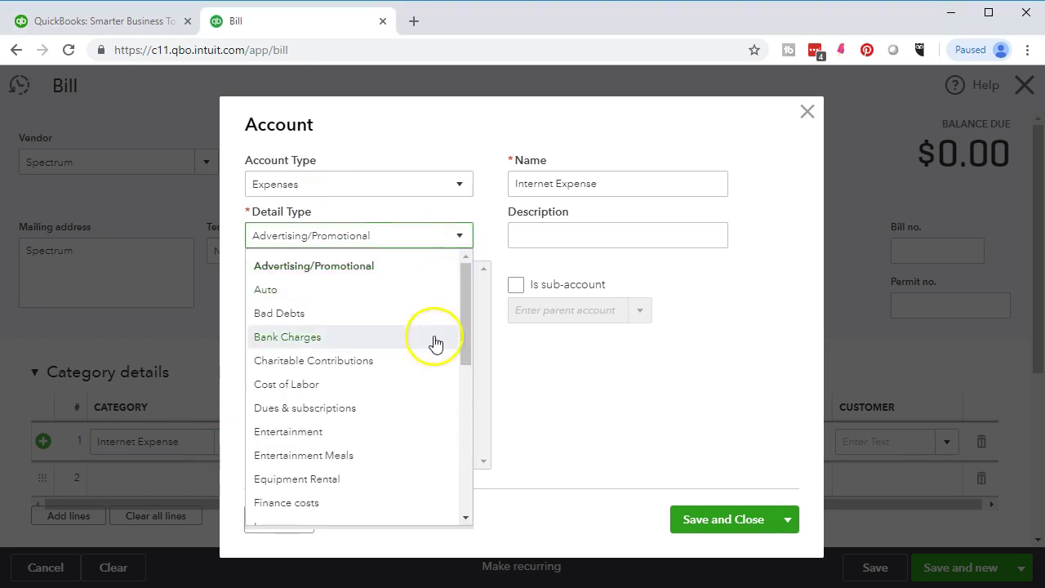
scroll(420, 385, "down", 3)
scroll(422, 387, "down", 4)
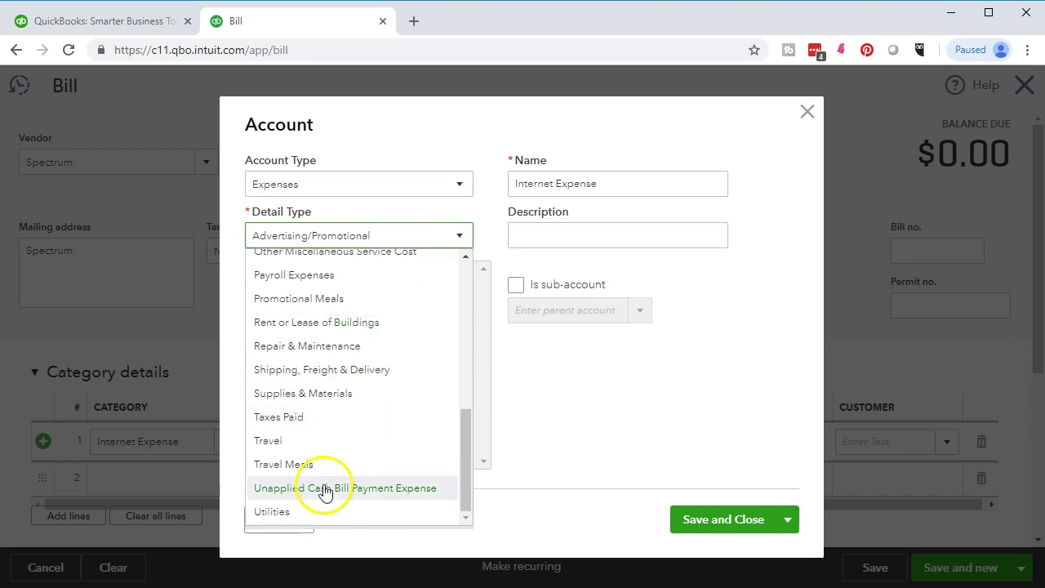
left_click(303, 512)
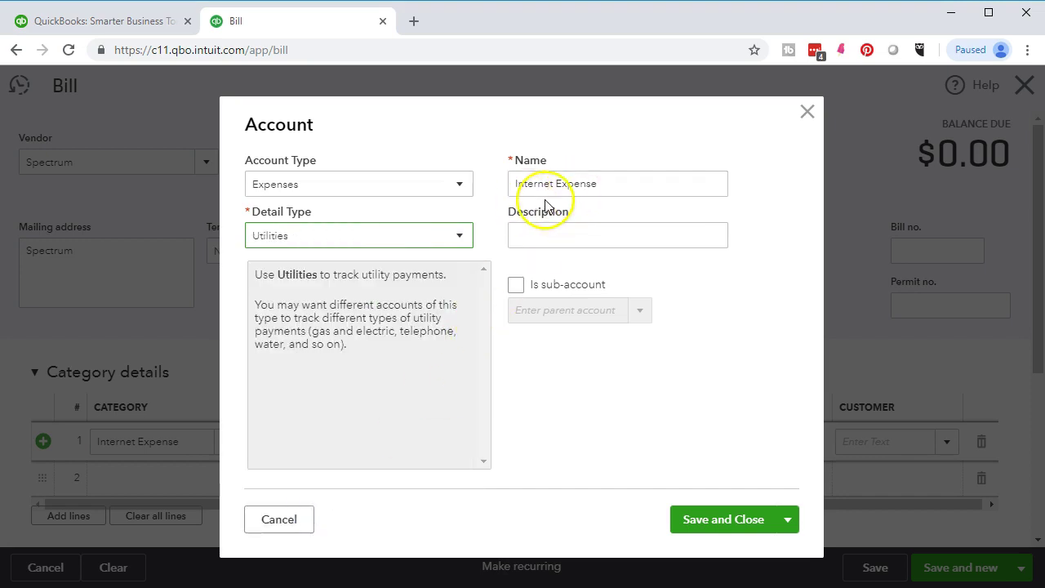
left_click(547, 319)
left_click(681, 524)
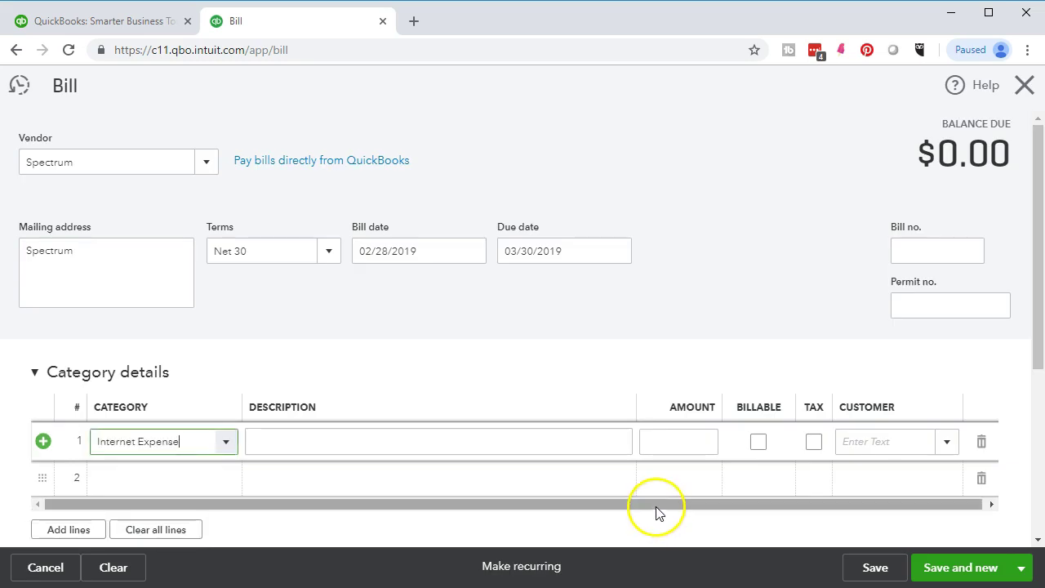
Enter an amount of 180.00 on the Internet Expense line, save the bill and start another new one.
left_click(691, 438)
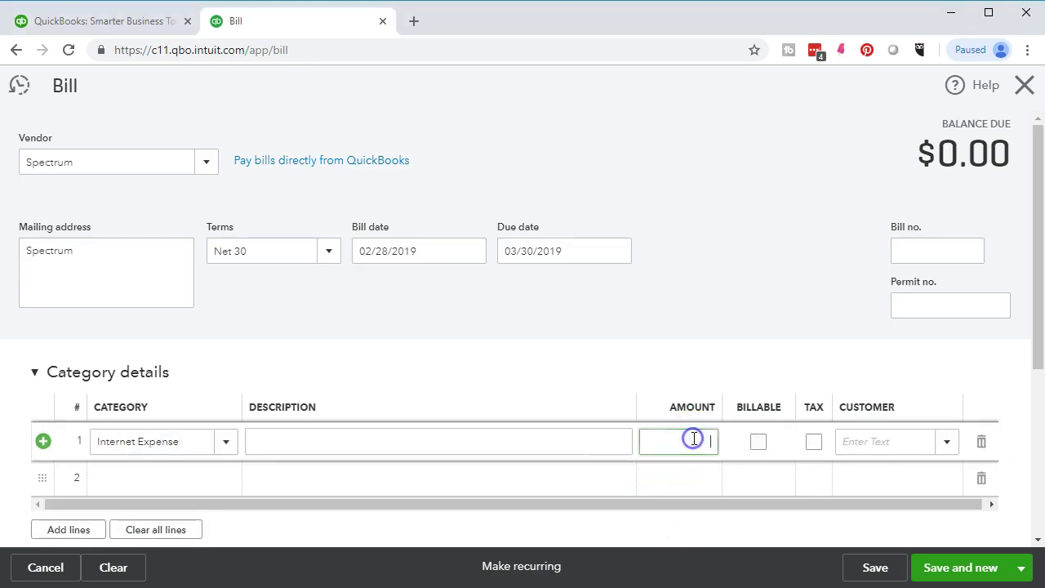
type("180")
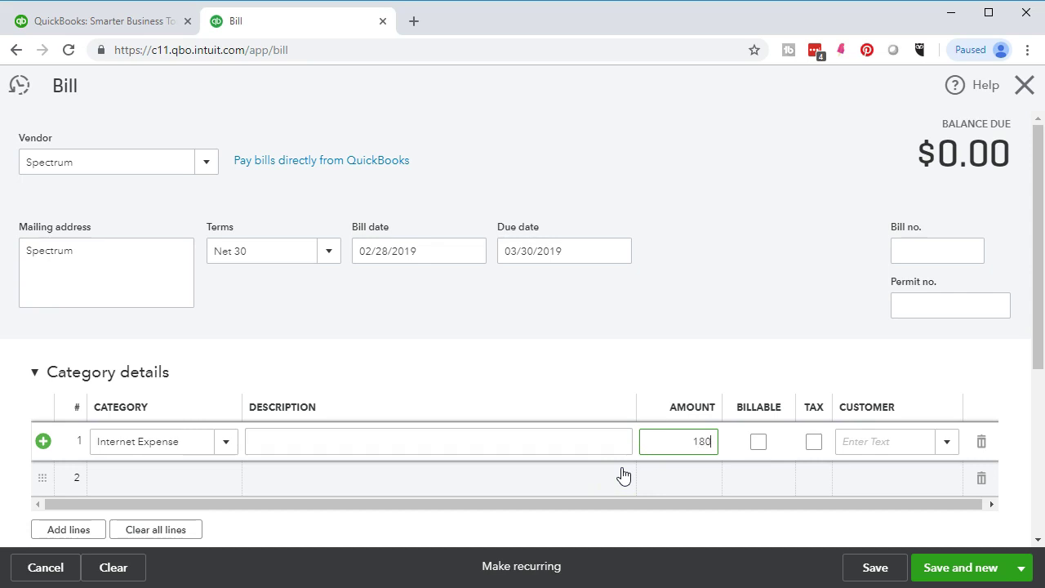
key("Tab")
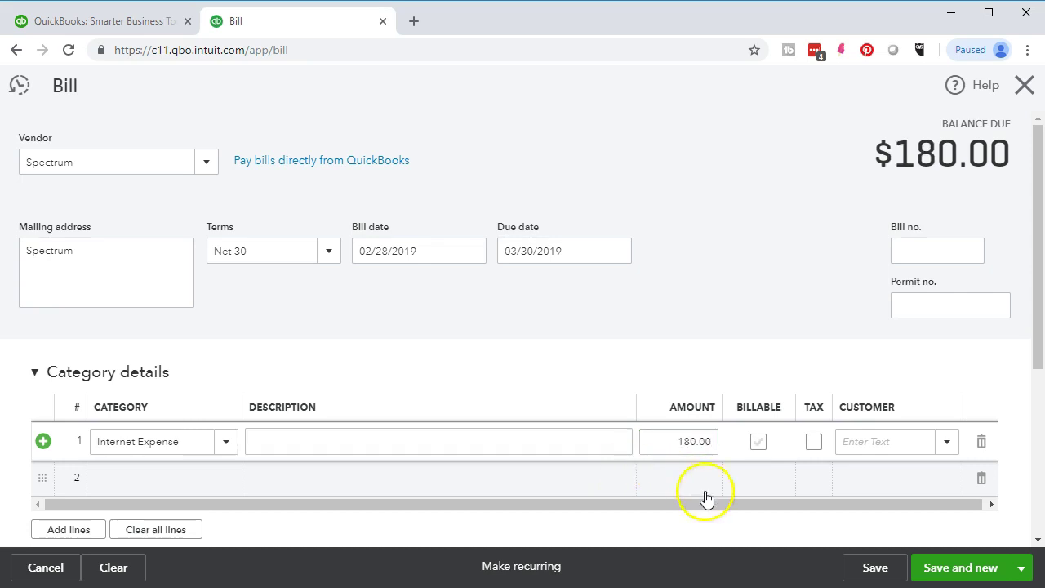
left_click(960, 569)
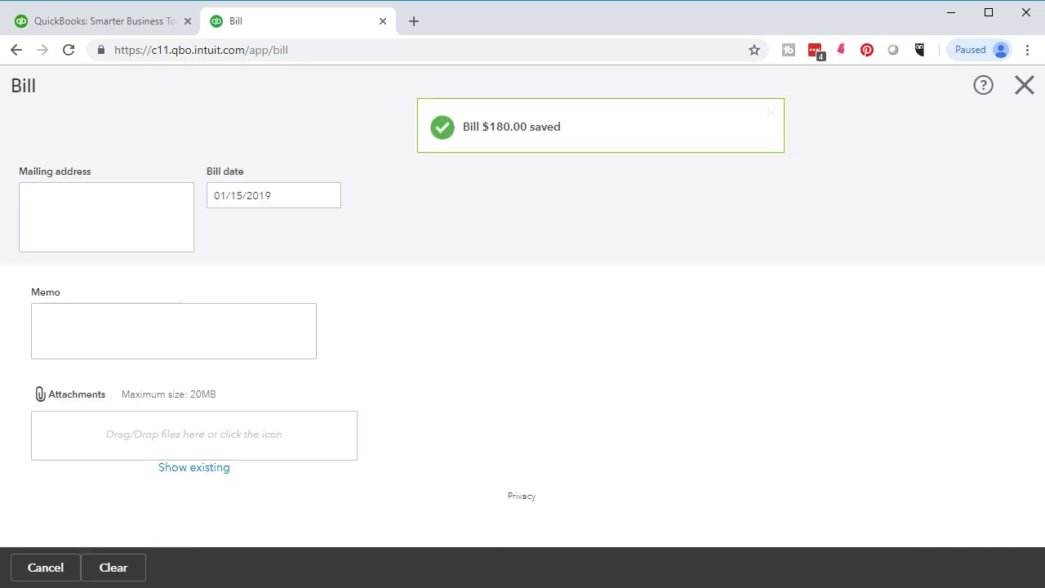
Choose Edison as the vendor on the new bill and set its terms to Net 30.
left_click(78, 167)
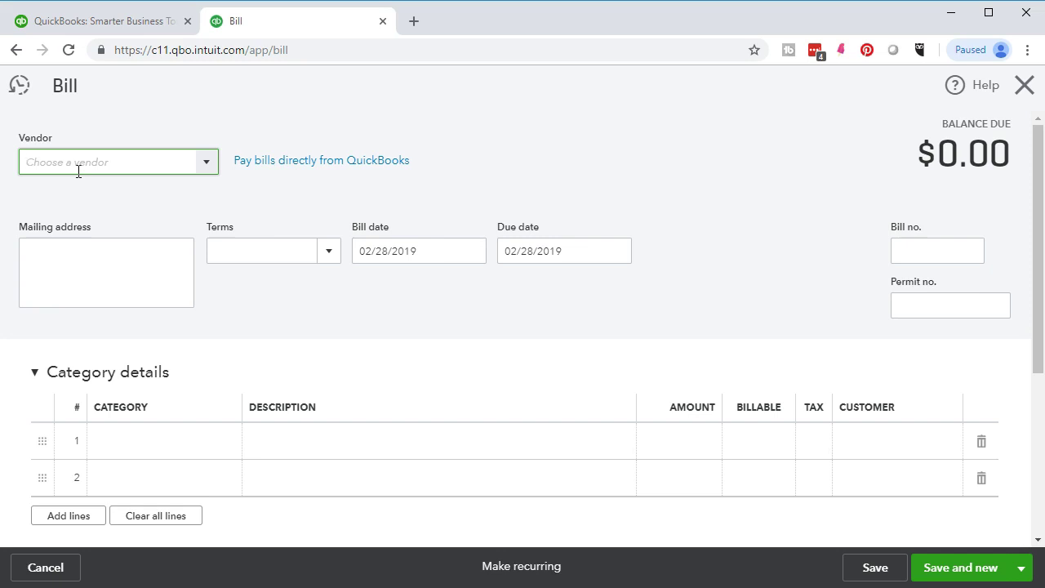
type("Edison")
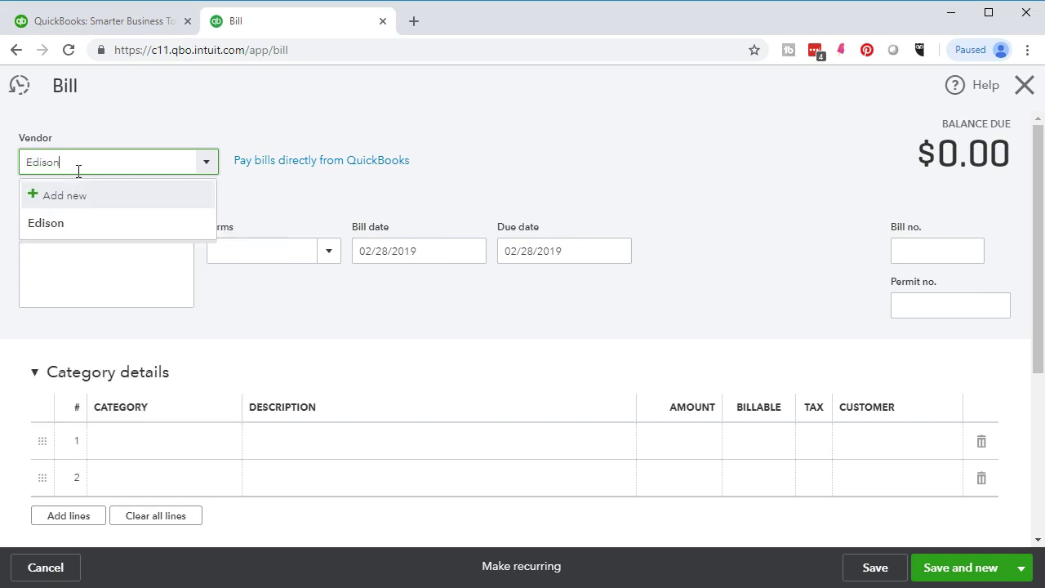
key("Tab")
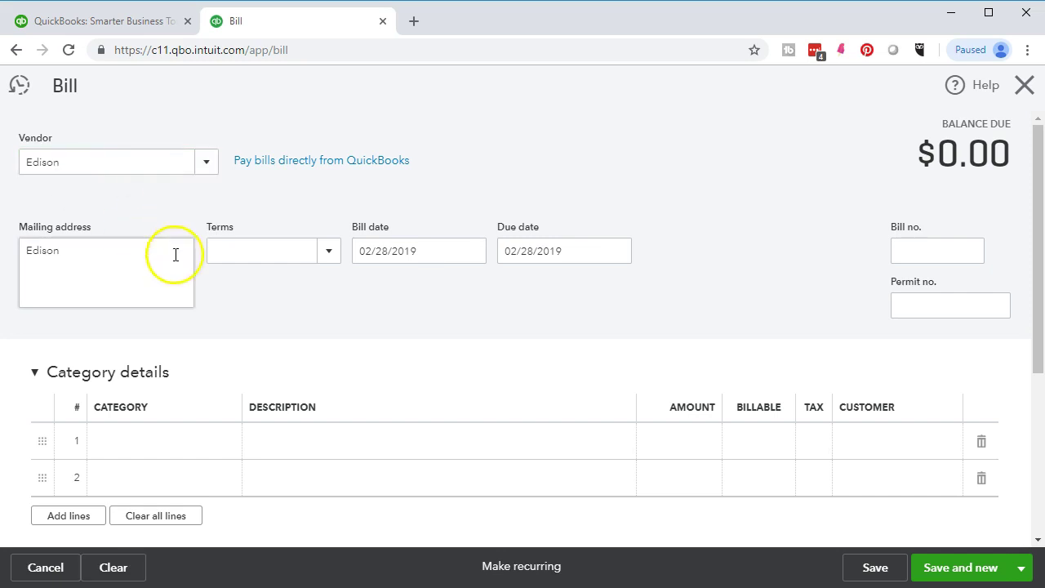
left_click(331, 253)
left_click(268, 361)
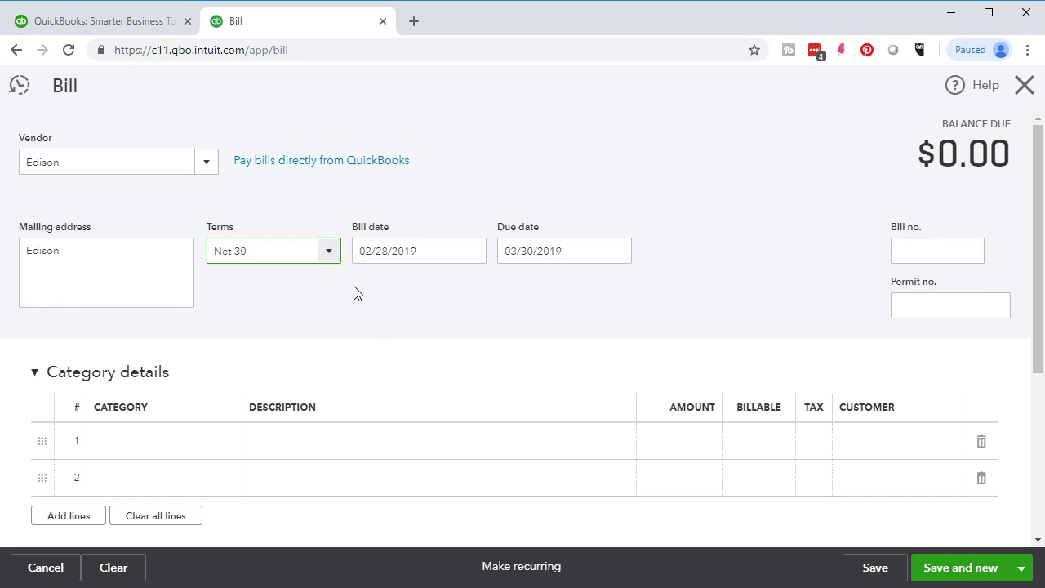
Add a Utilities line for 648.00 to the Edison bill, then save and close the bill.
scroll(354, 293, "down", 1)
left_click(214, 357)
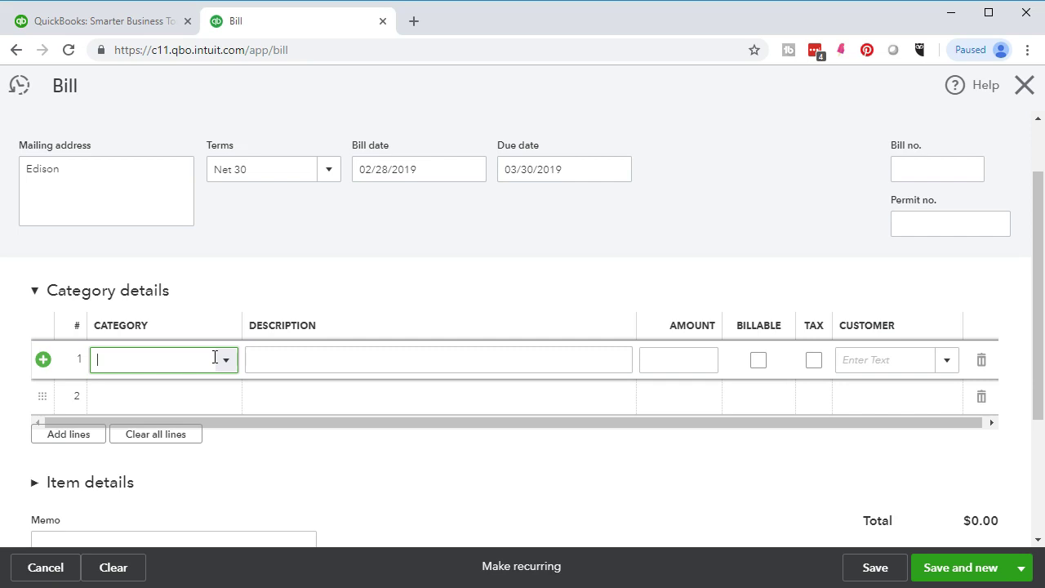
type("Utilities")
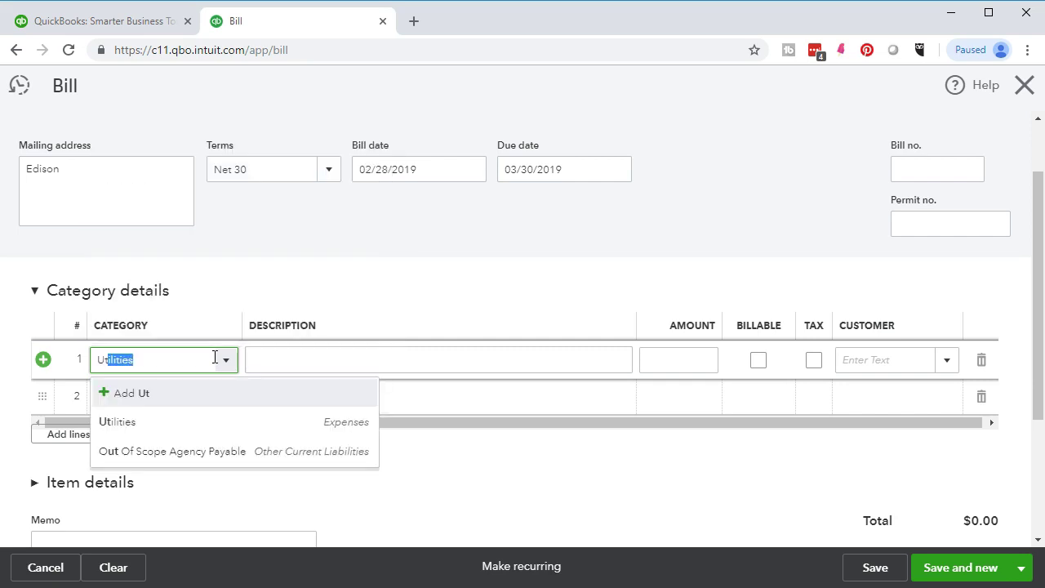
key("Tab")
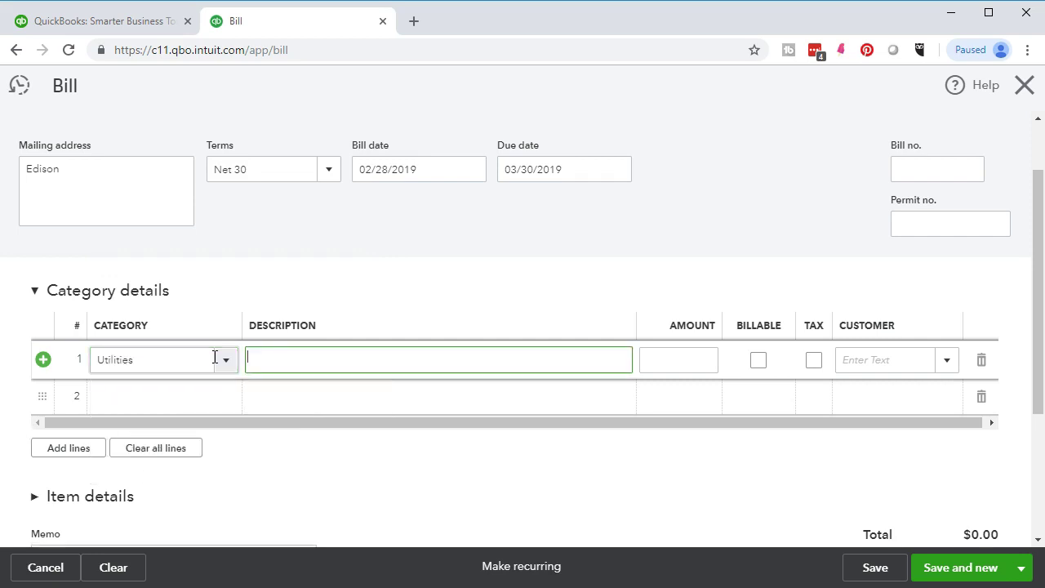
key("Tab")
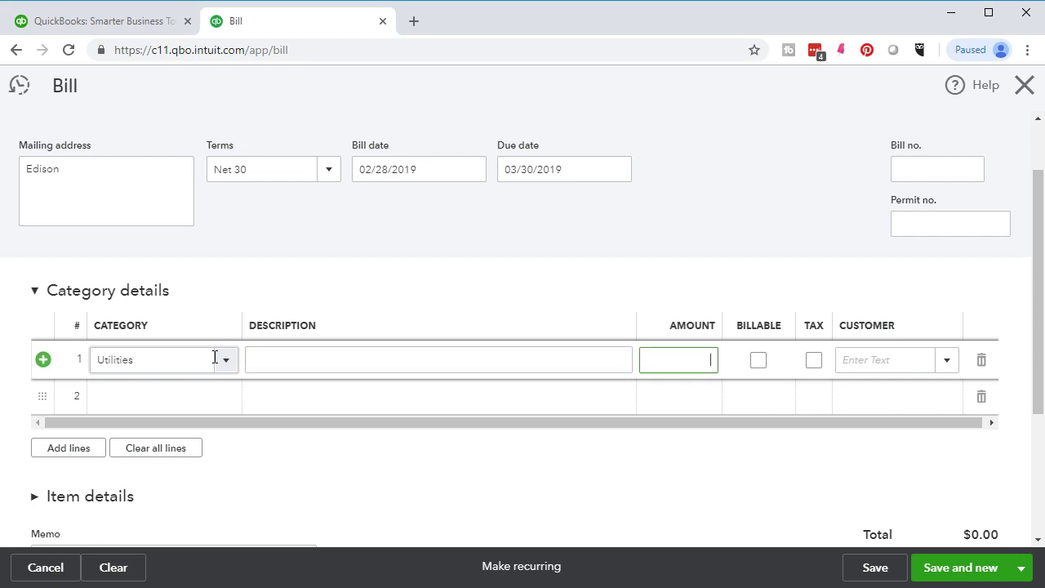
type("648")
key("Tab")
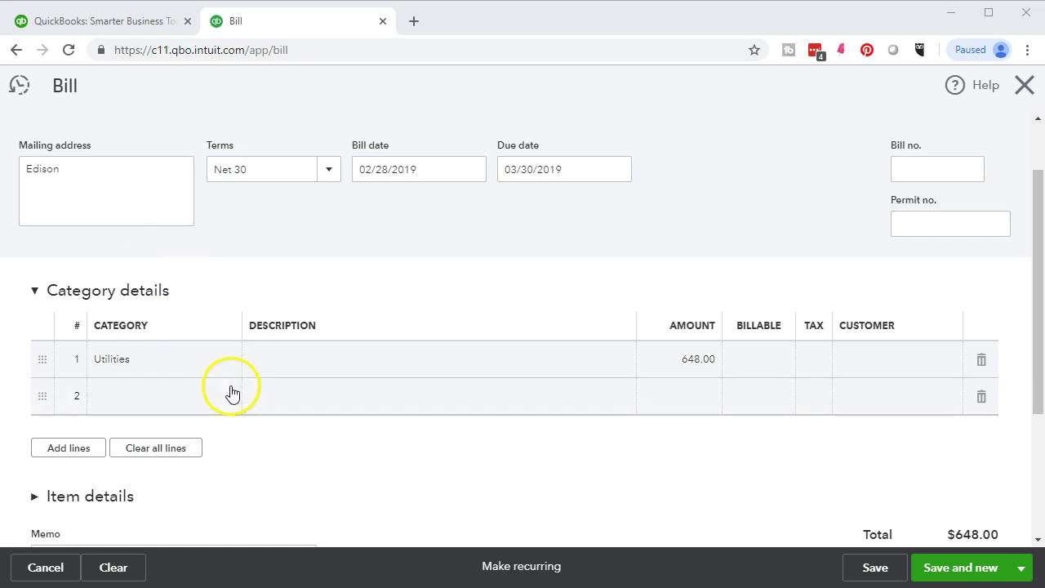
left_click(1022, 576)
left_click(970, 536)
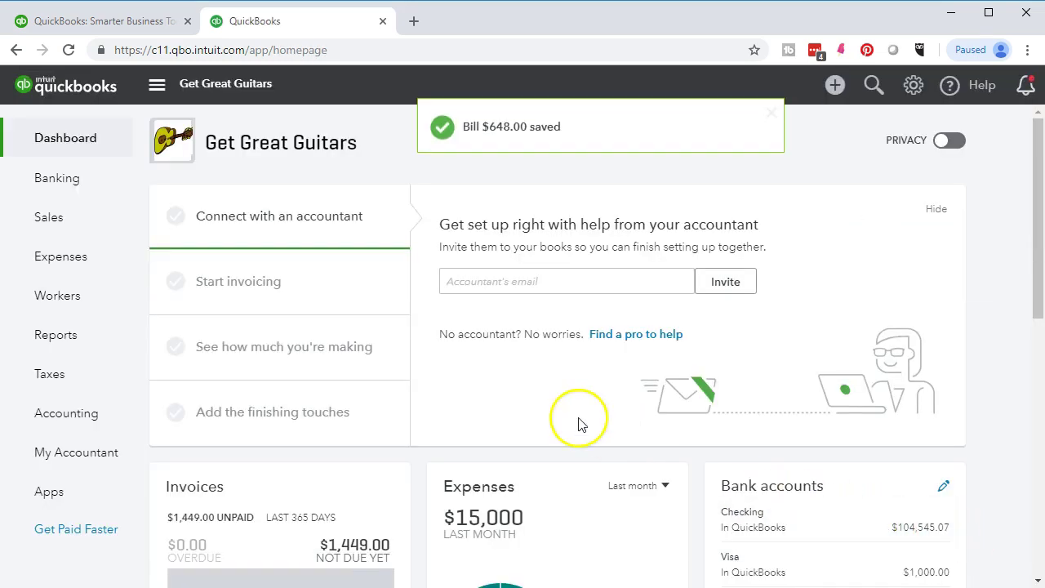
Open the Balance Sheet report and run it for 01/01/2019 to 12/31/2019.
left_click(73, 345)
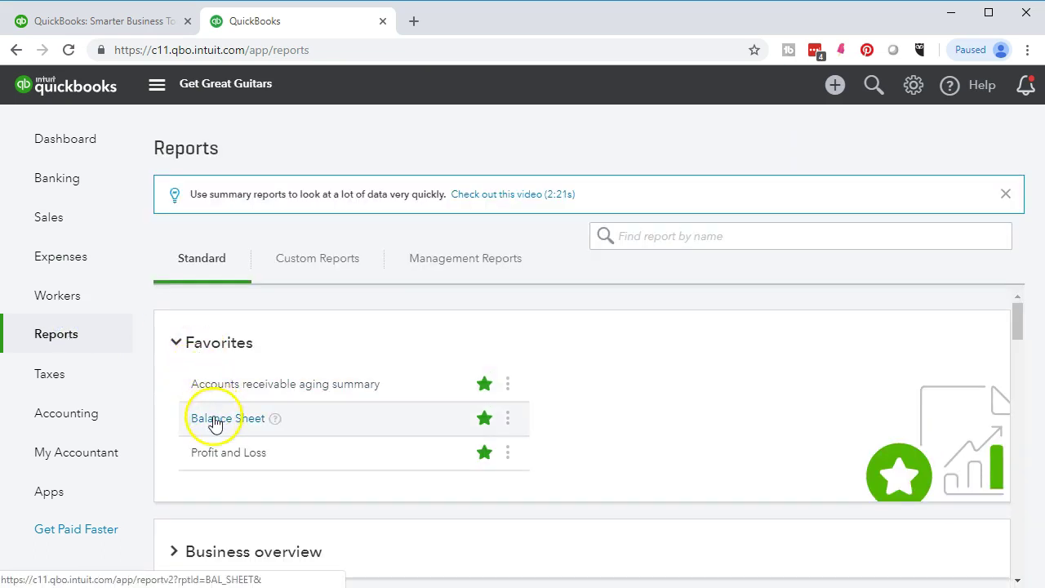
left_click(214, 421)
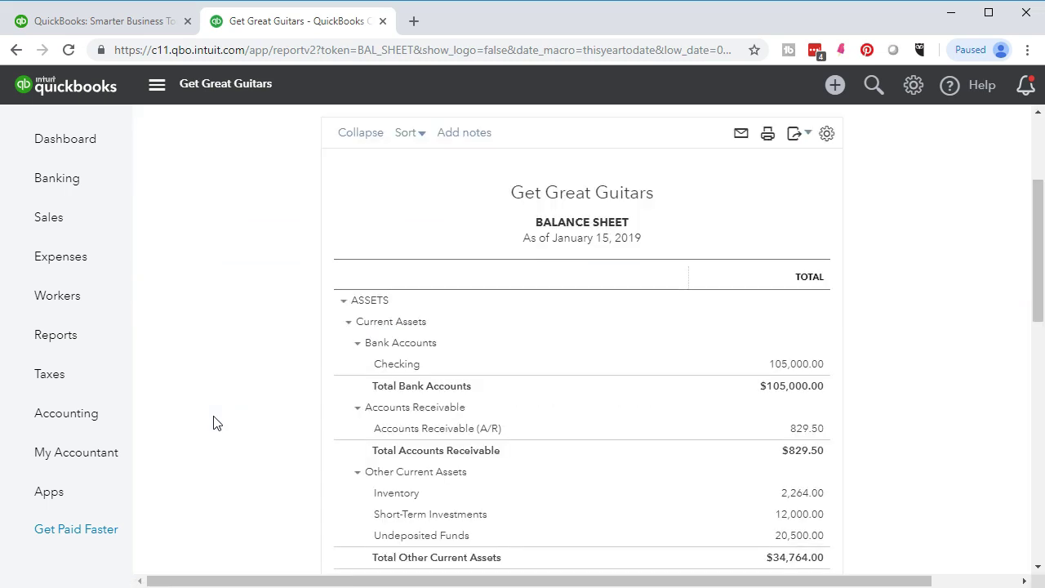
left_click(392, 210)
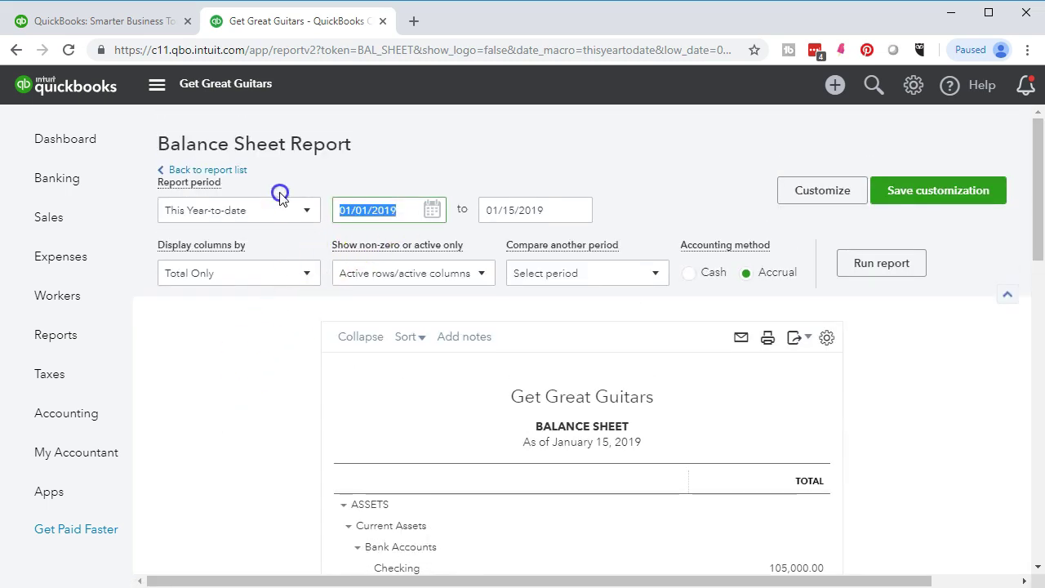
type("010119")
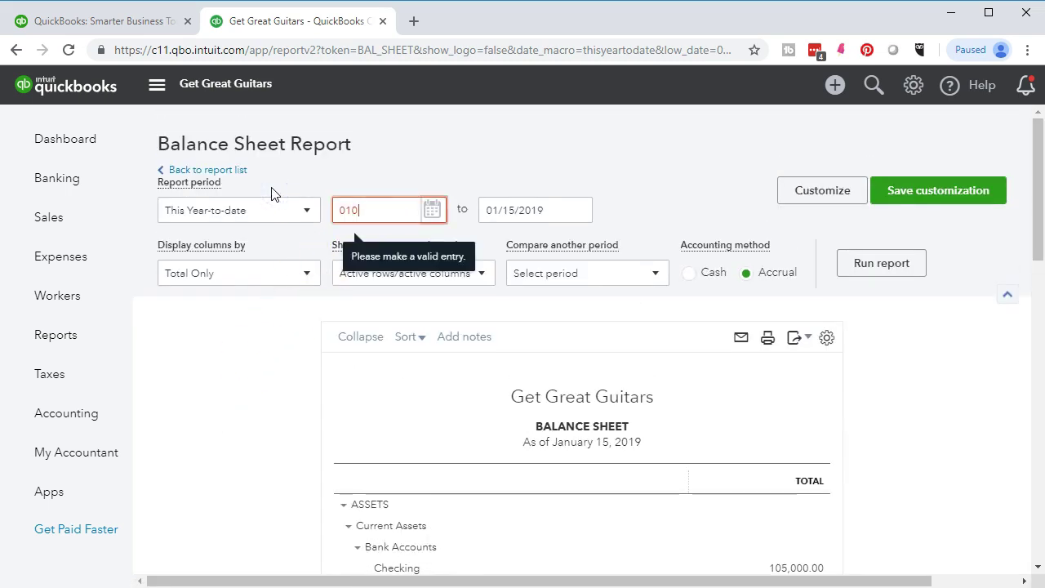
key("Tab")
type("123119")
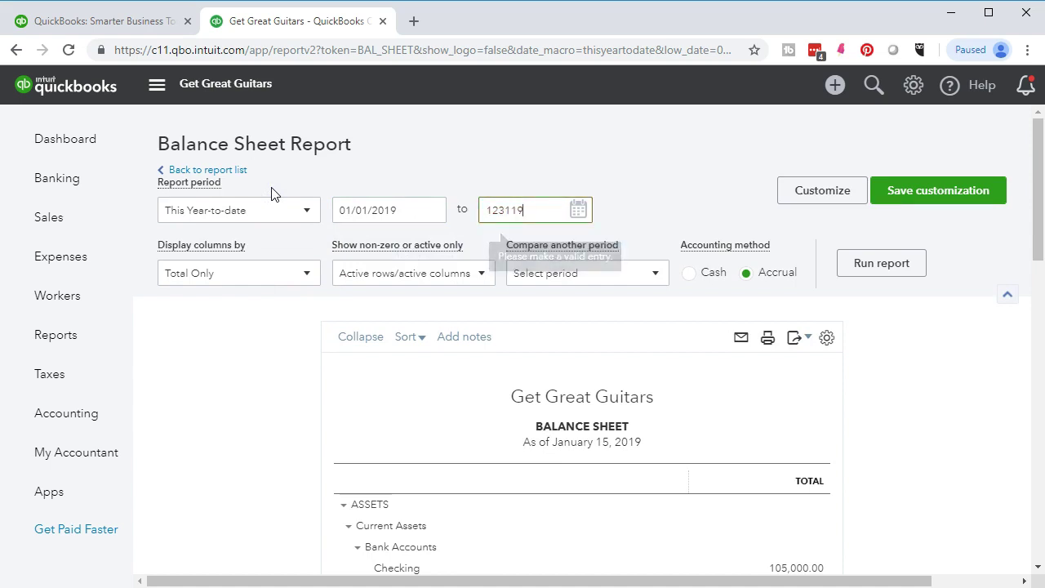
key("Tab")
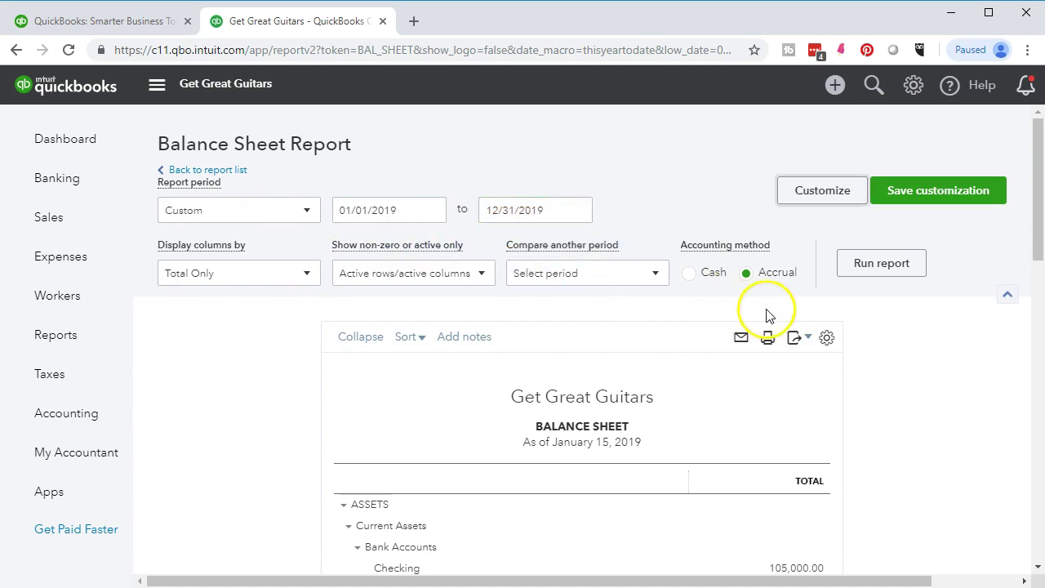
left_click(845, 275)
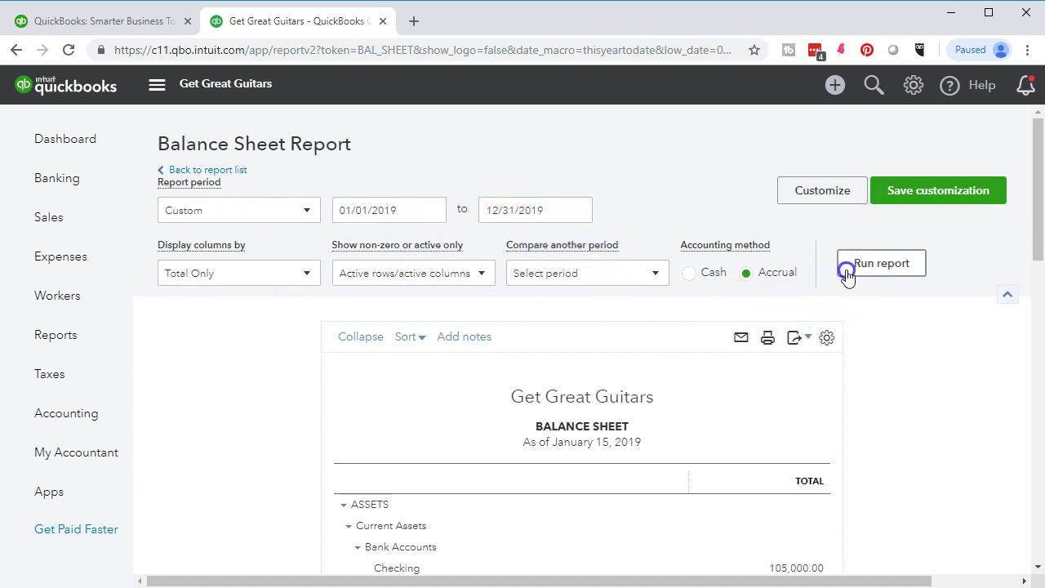
Open the transaction detail behind Accounts Payable (A/P) on the balance sheet and review the listed bills and their split accounts.
scroll(501, 385, "down", 3)
scroll(249, 406, "down", 3)
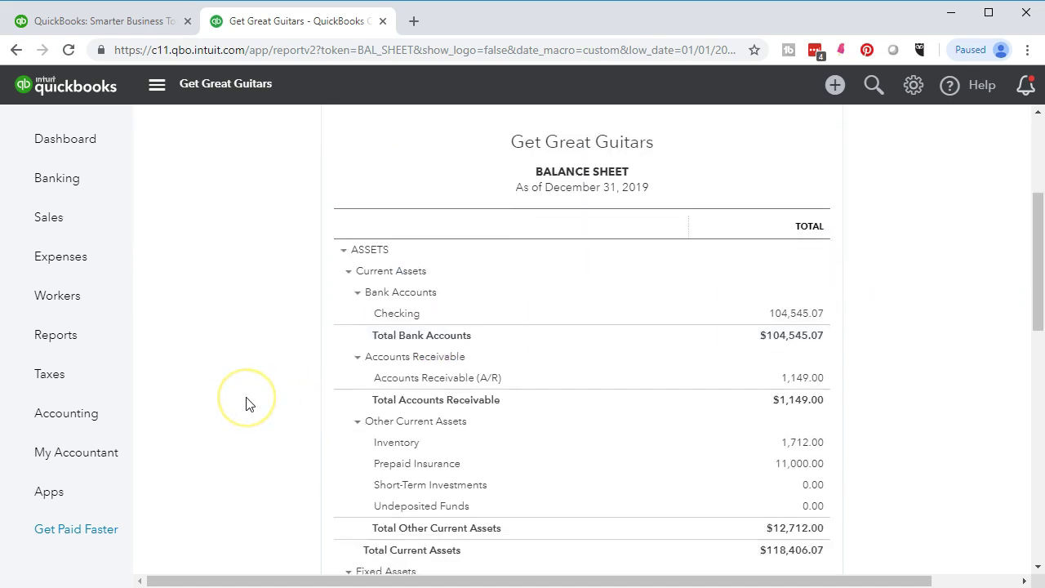
scroll(249, 405, "down", 2)
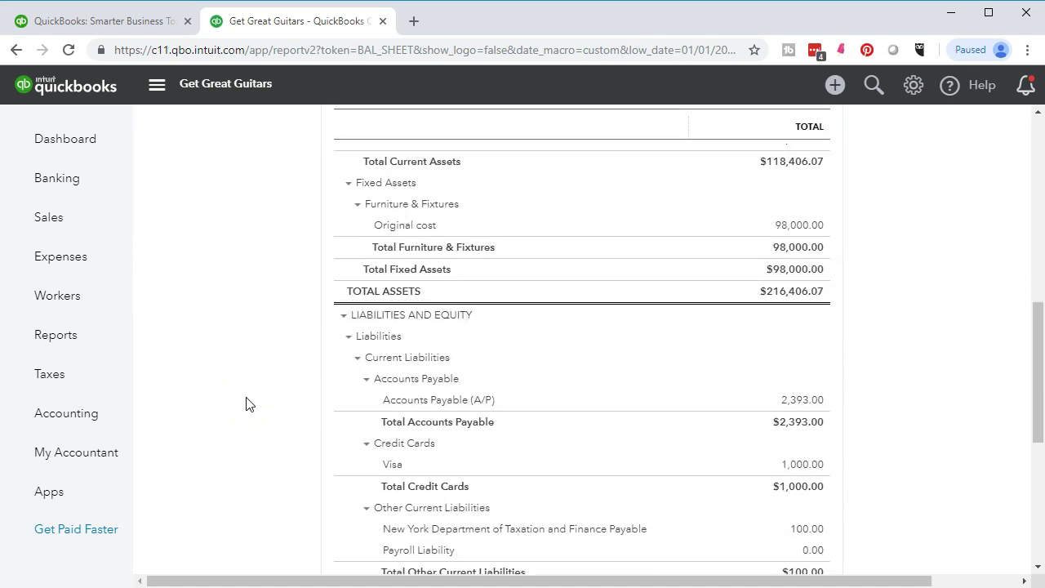
left_click(798, 404)
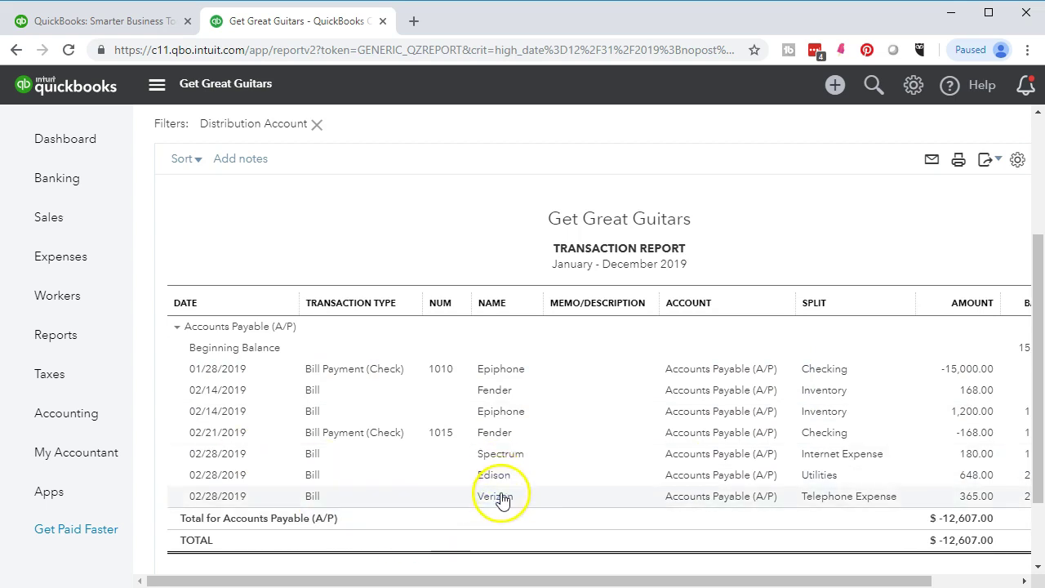
left_click_drag(562, 581, 597, 580)
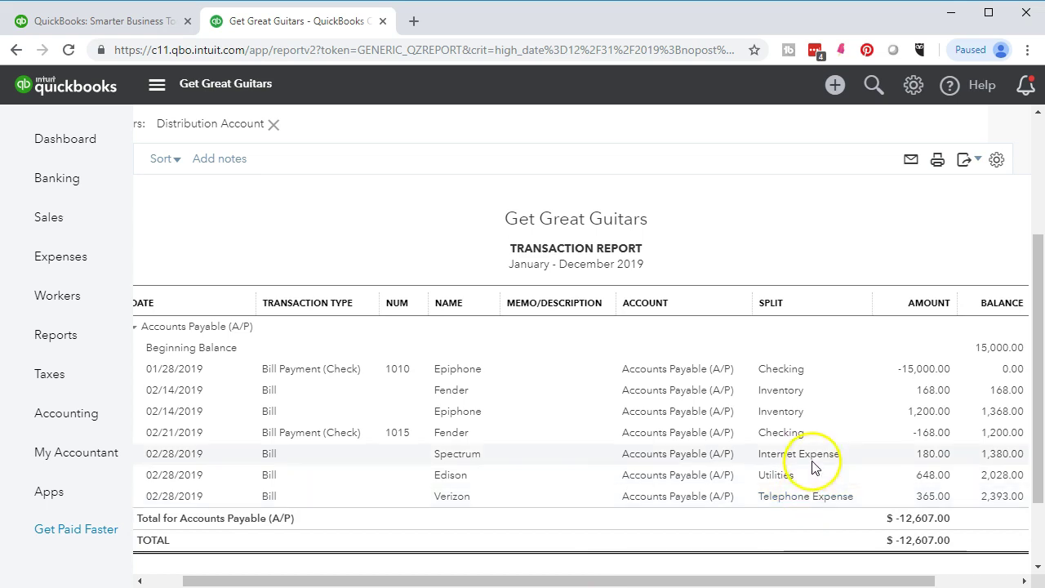
Inspect the Spectrum bill from the transaction report, close it and return to the Balance Sheet report.
left_click(921, 460)
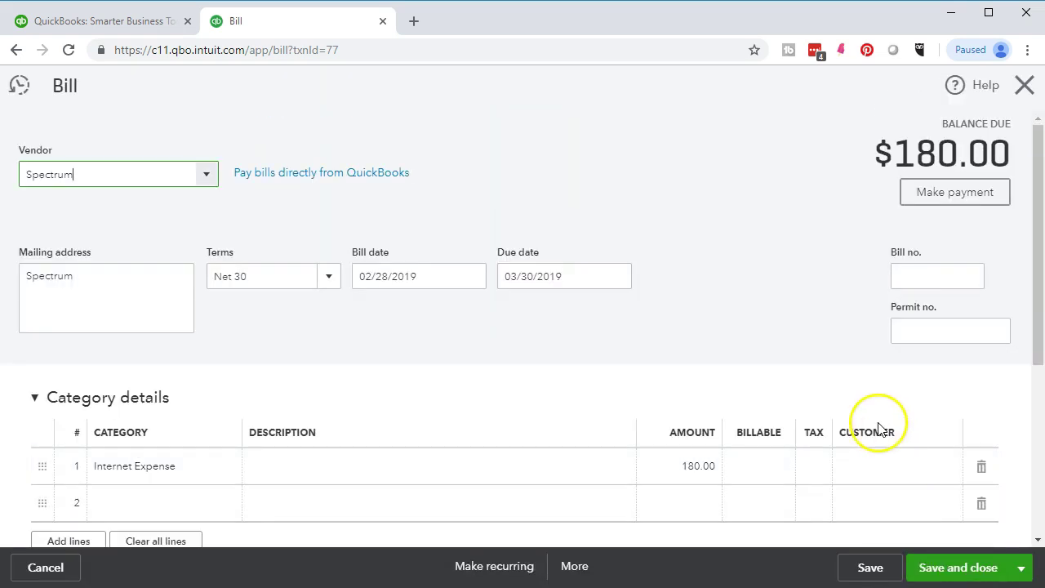
left_click(1024, 85)
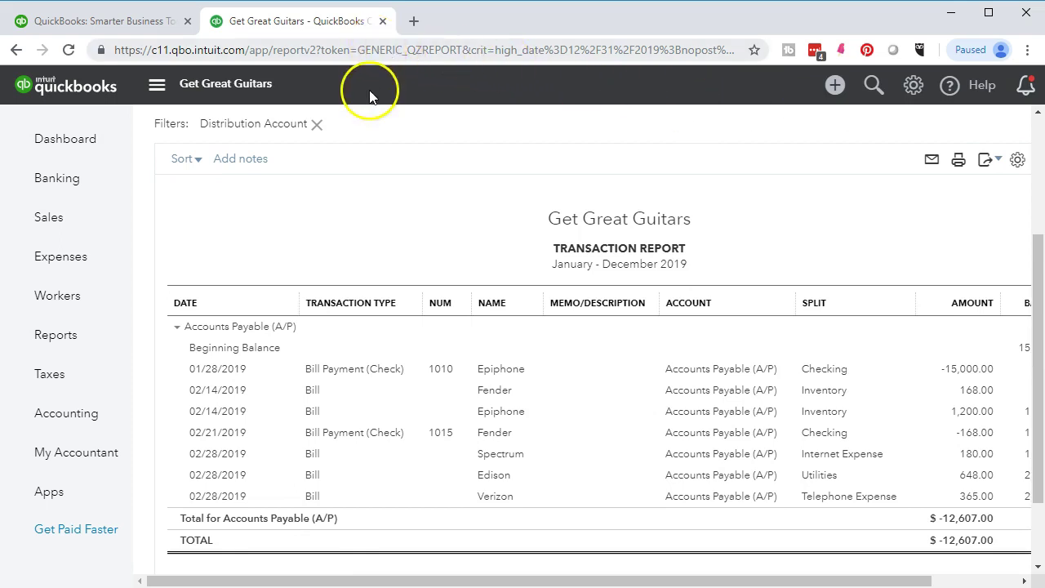
scroll(233, 166, "up", 3)
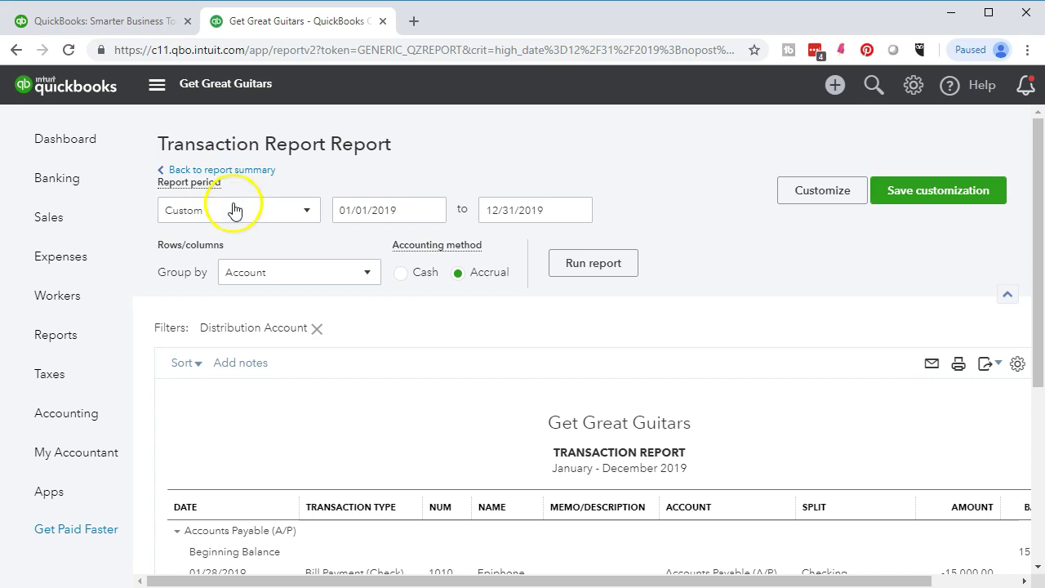
left_click(245, 172)
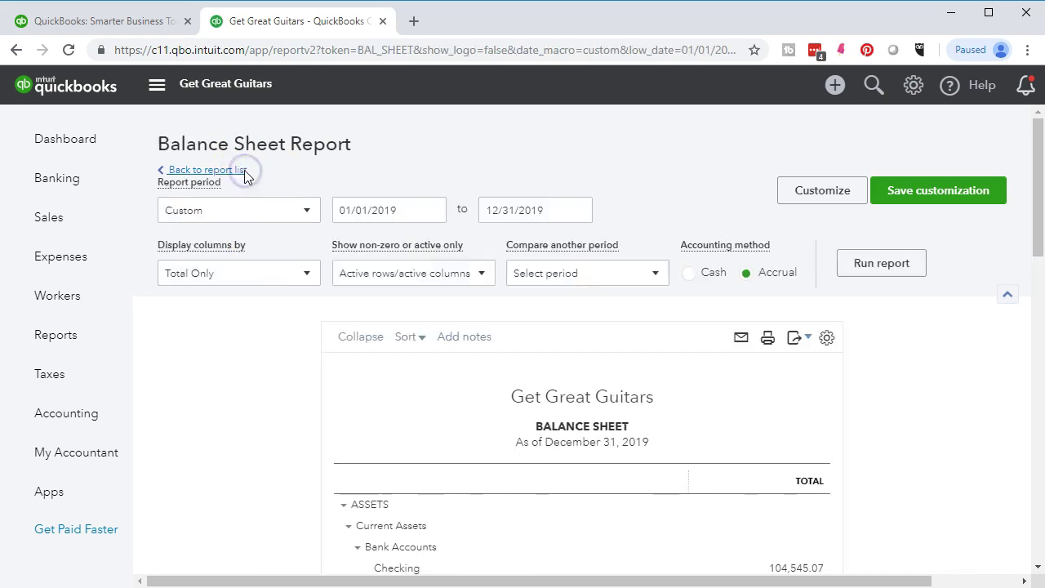
scroll(243, 178, "up", 3)
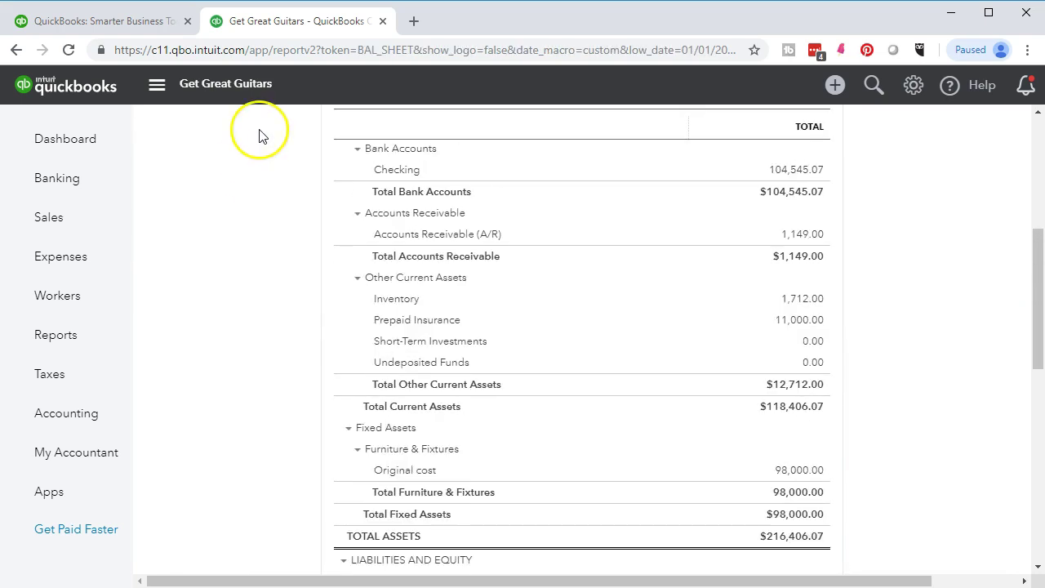
Duplicate the balance sheet's browser tab and close the old QuickBooks product page tab.
right_click(303, 26)
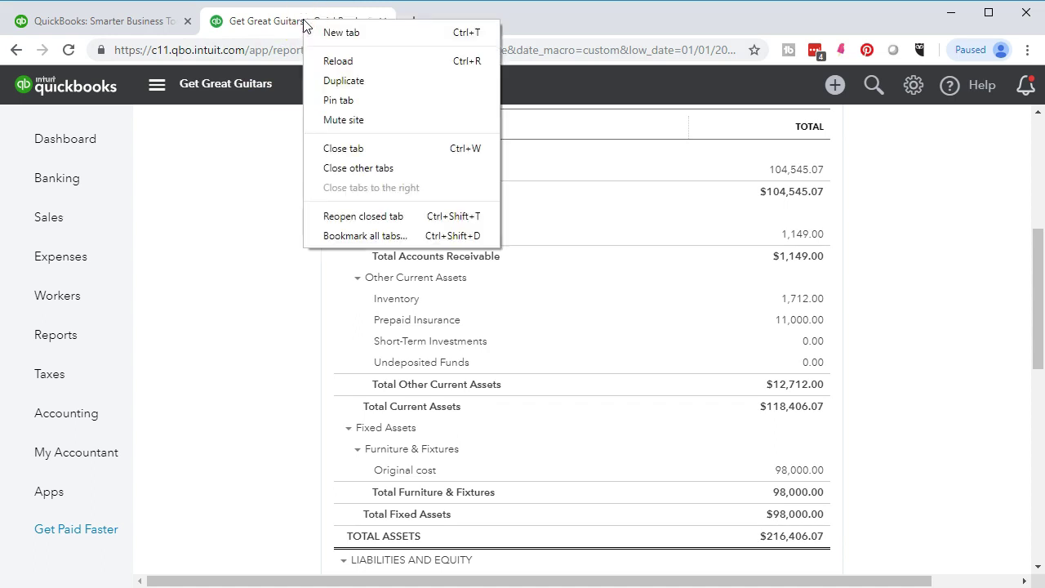
left_click(344, 81)
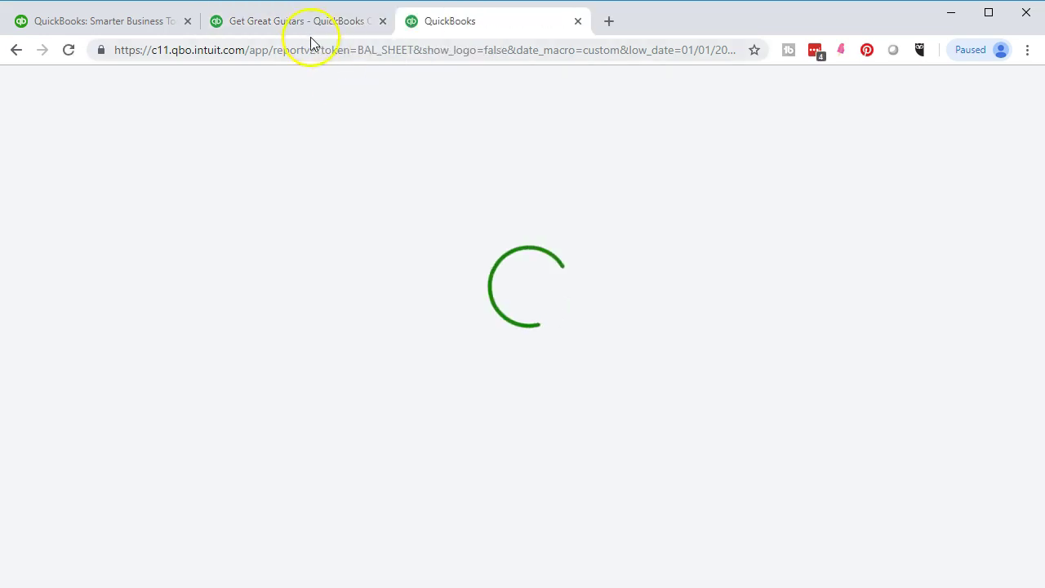
left_click_drag(298, 27, 416, 22)
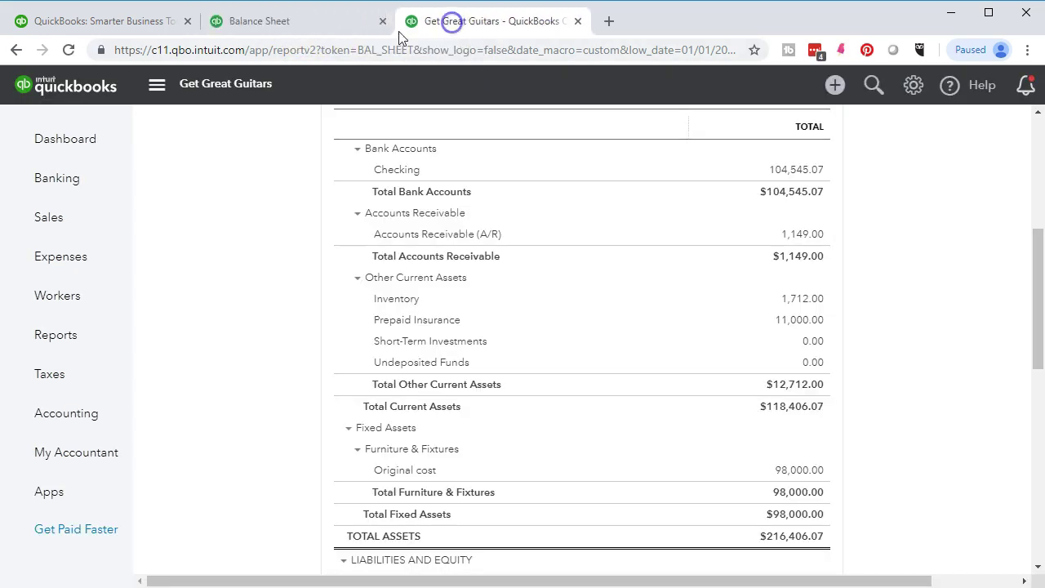
left_click(187, 21)
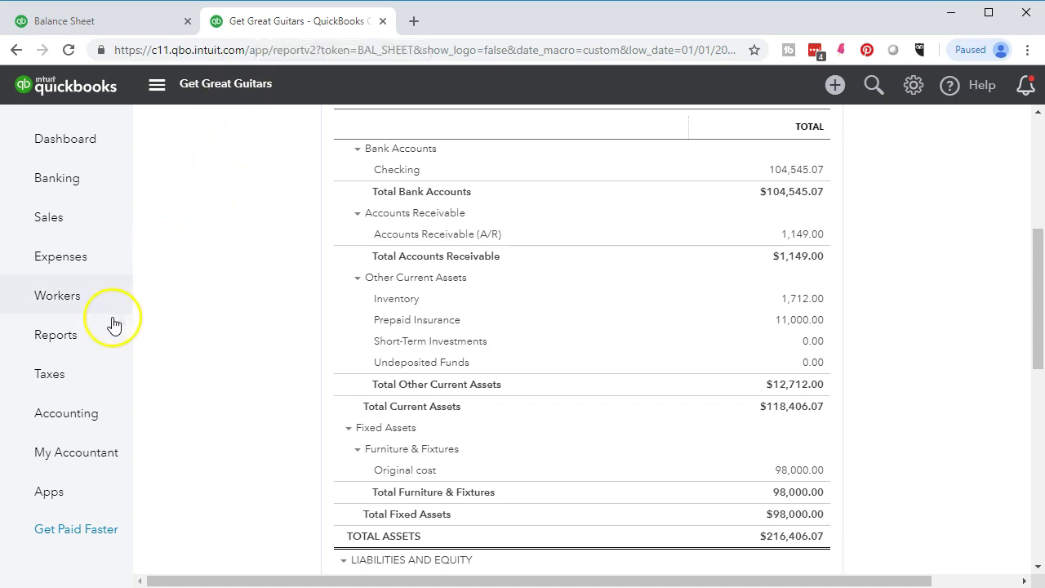
Open the Profit and Loss report and run it for 01/01/2019 to 12/31/2019.
left_click(84, 343)
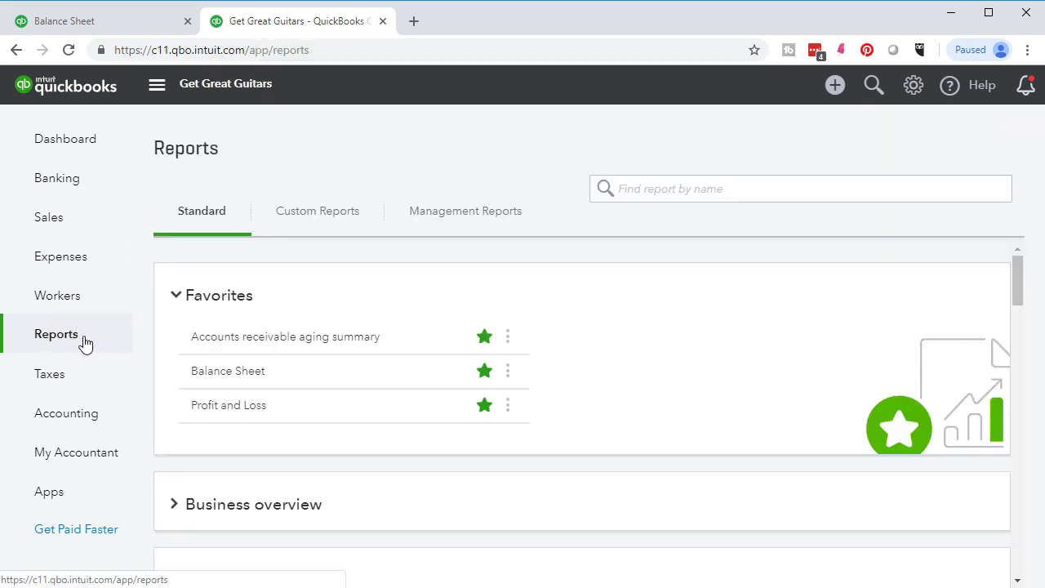
left_click(224, 457)
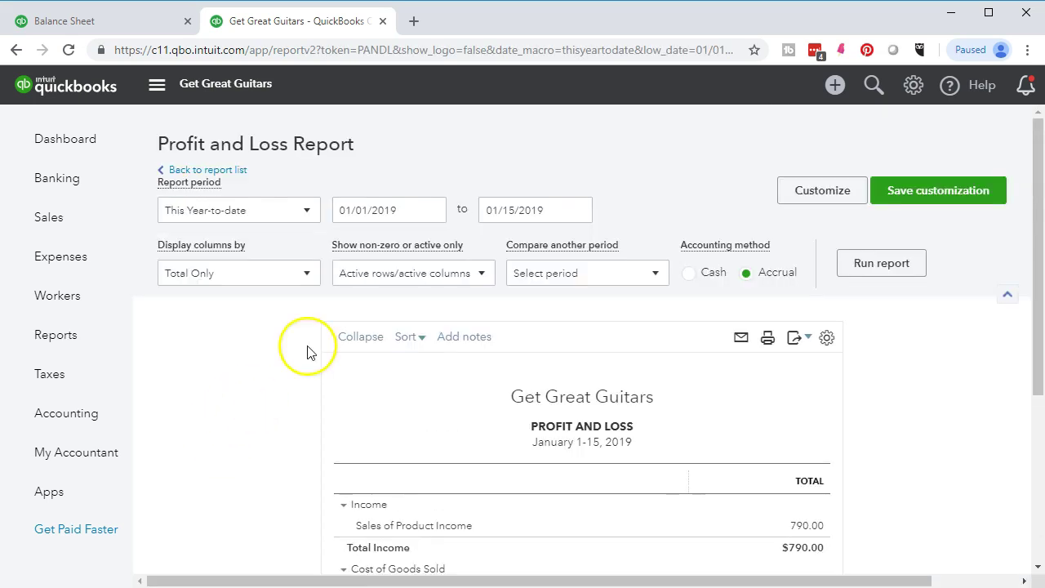
left_click(401, 205)
type("0101")
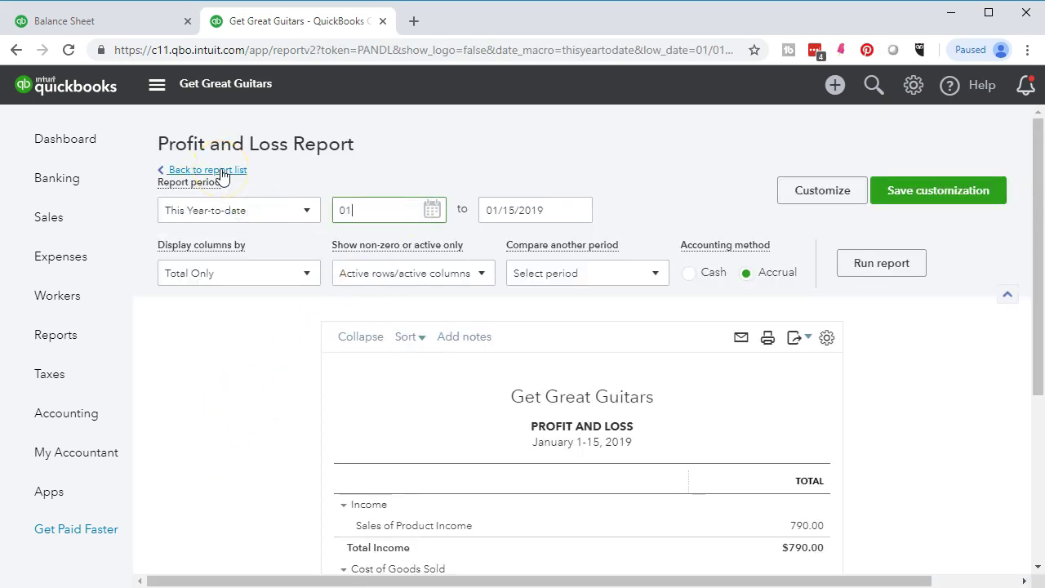
key("Tab")
type("1231")
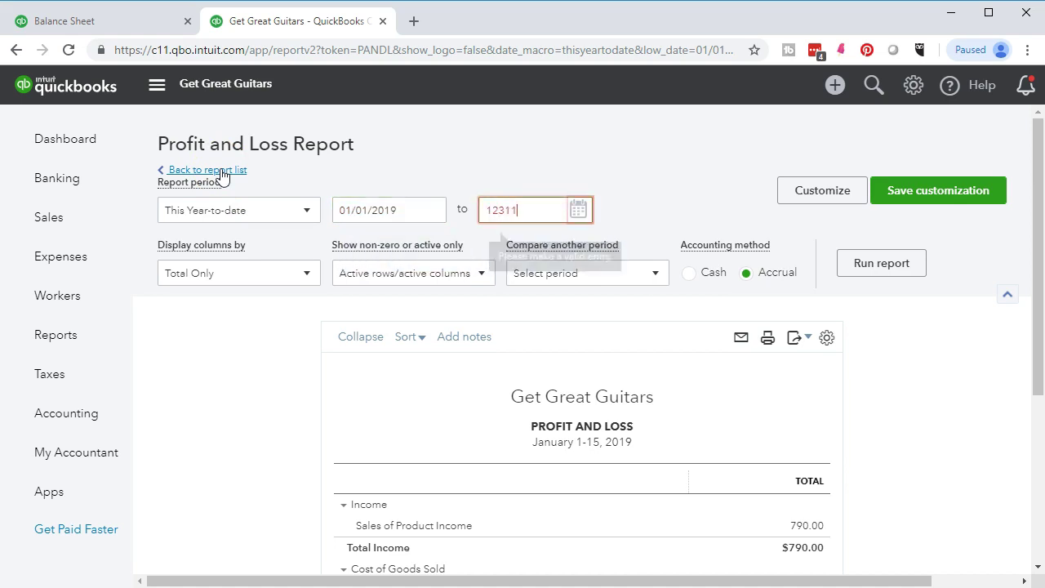
key("Tab")
left_click(846, 269)
Examine the Verizon check and bill behind Telephone Expense on the Profit and Loss report, then return to the report summary.
scroll(262, 397, "down", 2)
scroll(257, 397, "down", 1)
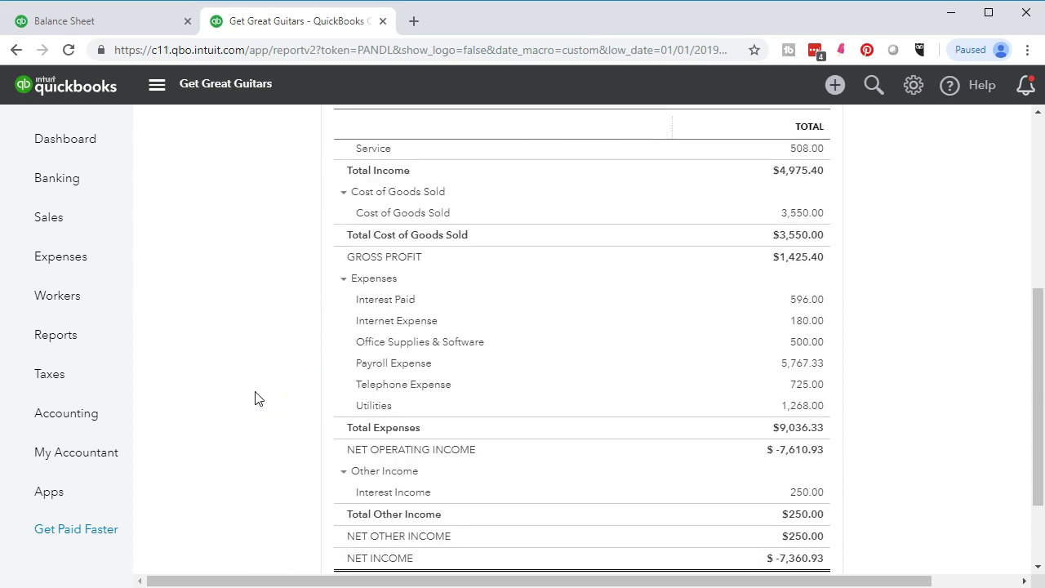
left_click(798, 387)
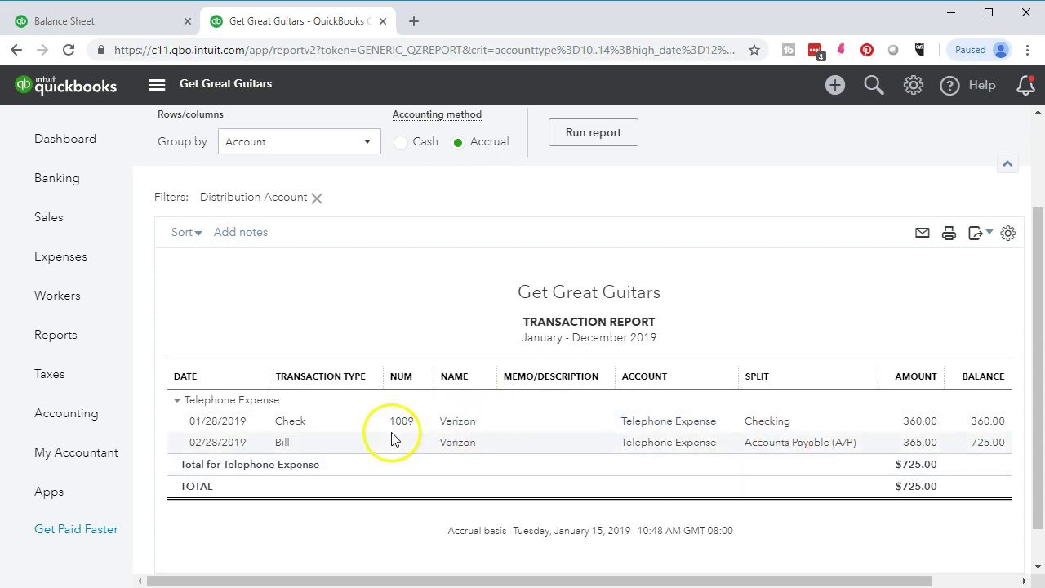
left_click(309, 431)
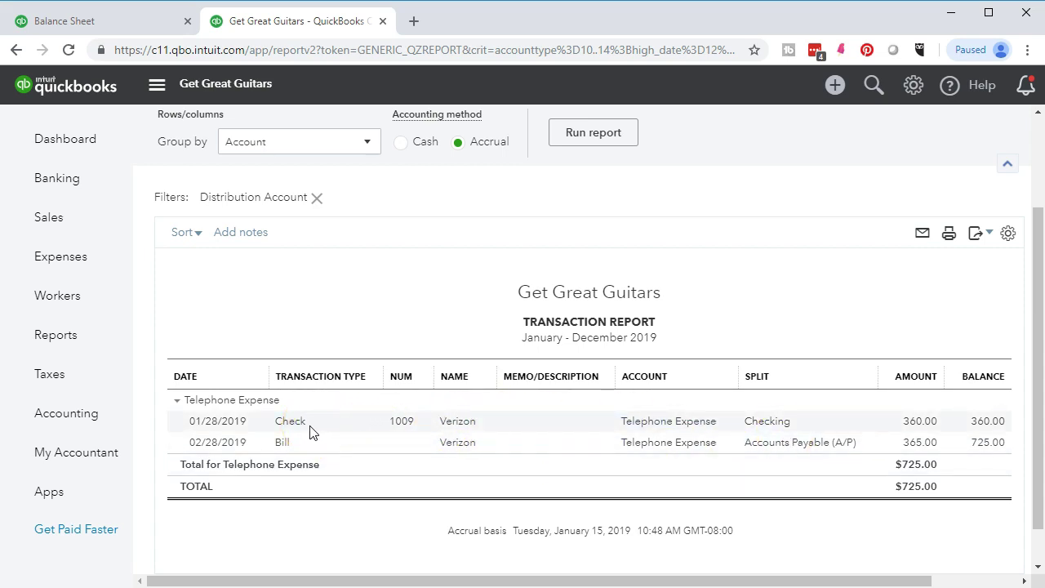
left_click(307, 442)
left_click(310, 423)
left_click(313, 446)
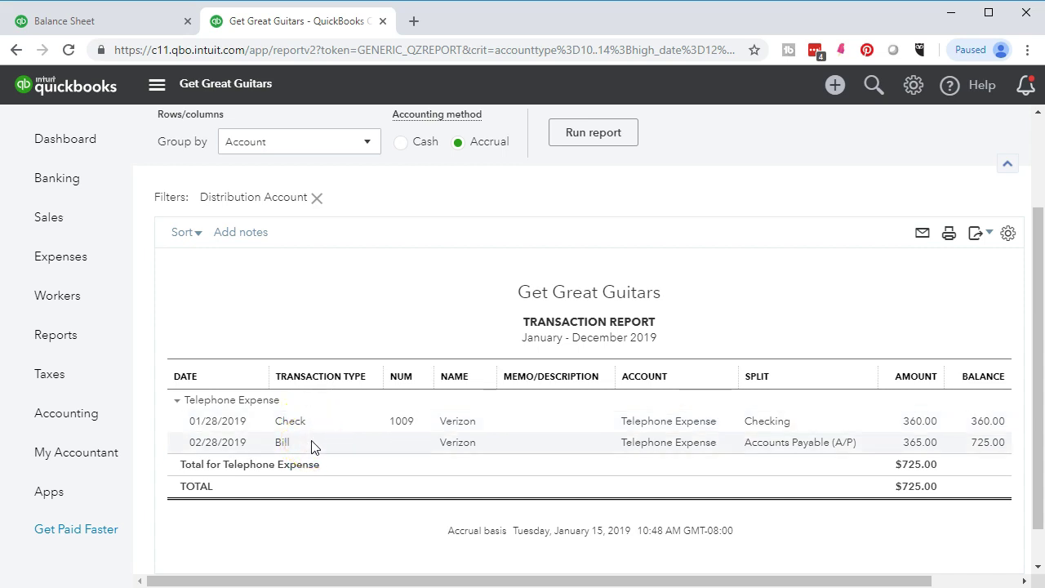
scroll(310, 446, "up", 2)
left_click(255, 180)
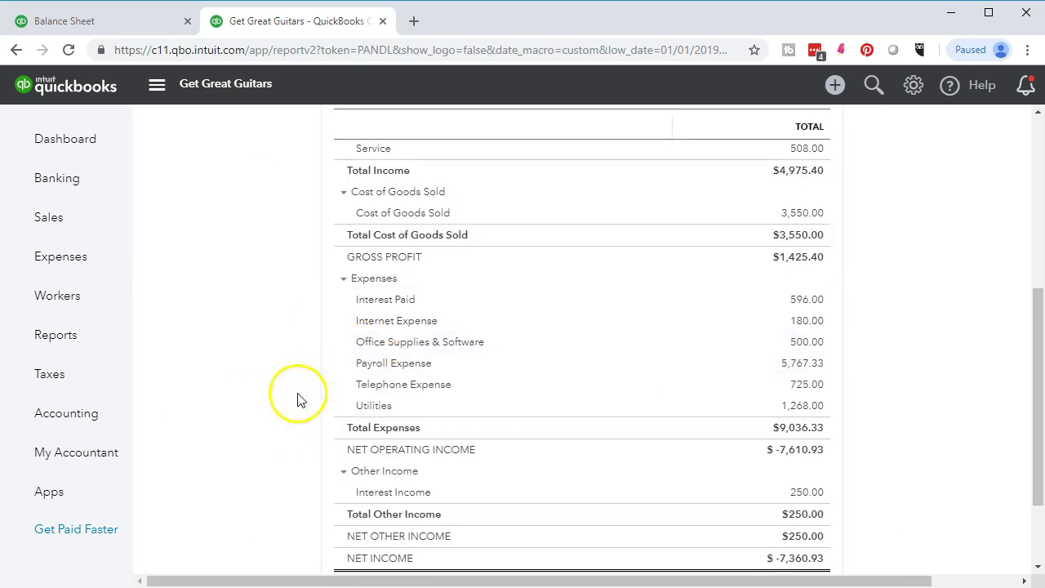
Examine the Edison check and bill behind Utilities on the Profit and Loss report, then return to the report summary.
left_click(788, 407)
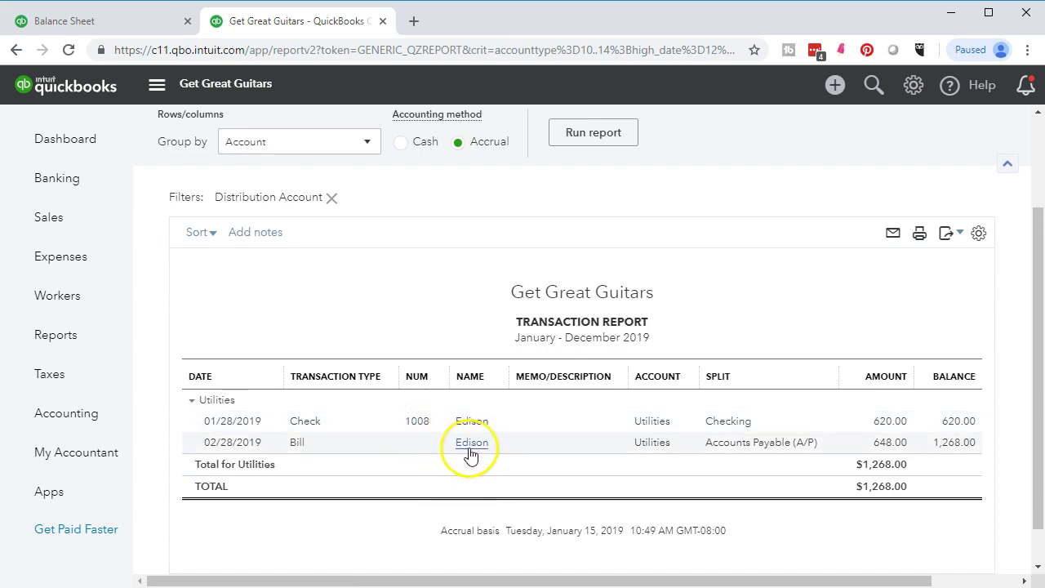
scroll(470, 455, "up", 2)
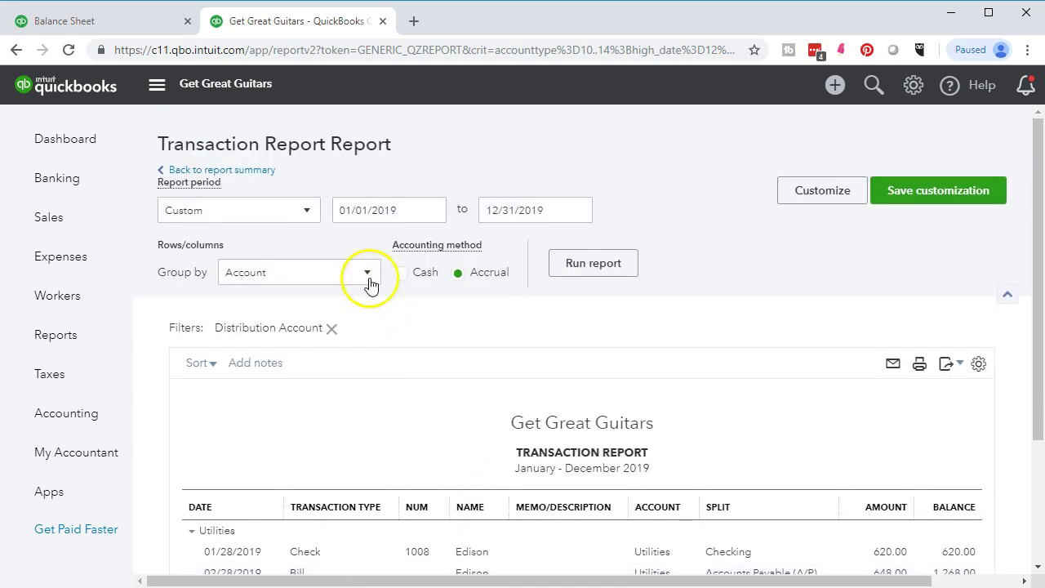
left_click(260, 173)
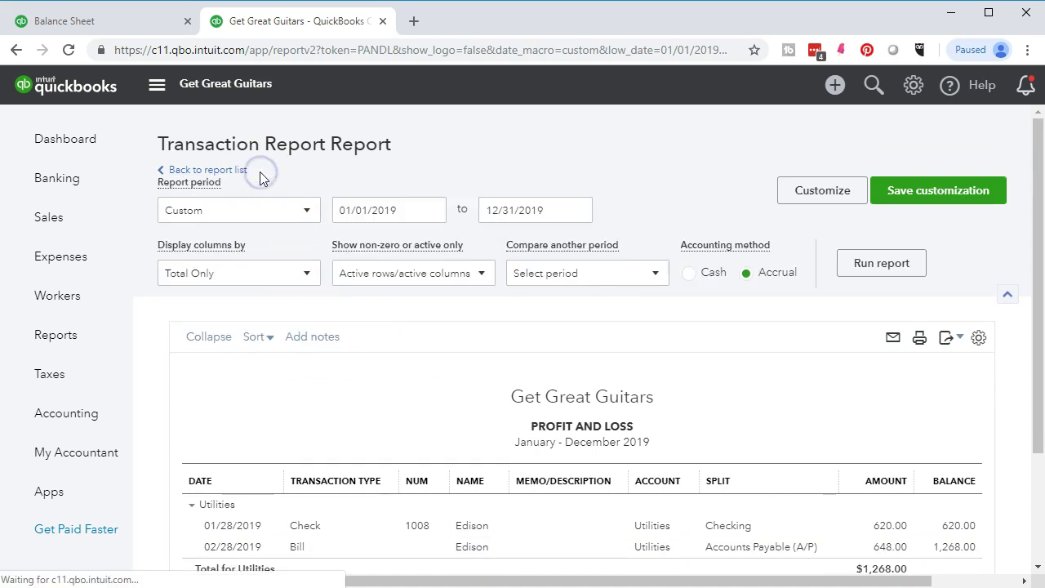
scroll(350, 408, "down", 5)
scroll(350, 403, "up", 3)
scroll(349, 404, "up", 3)
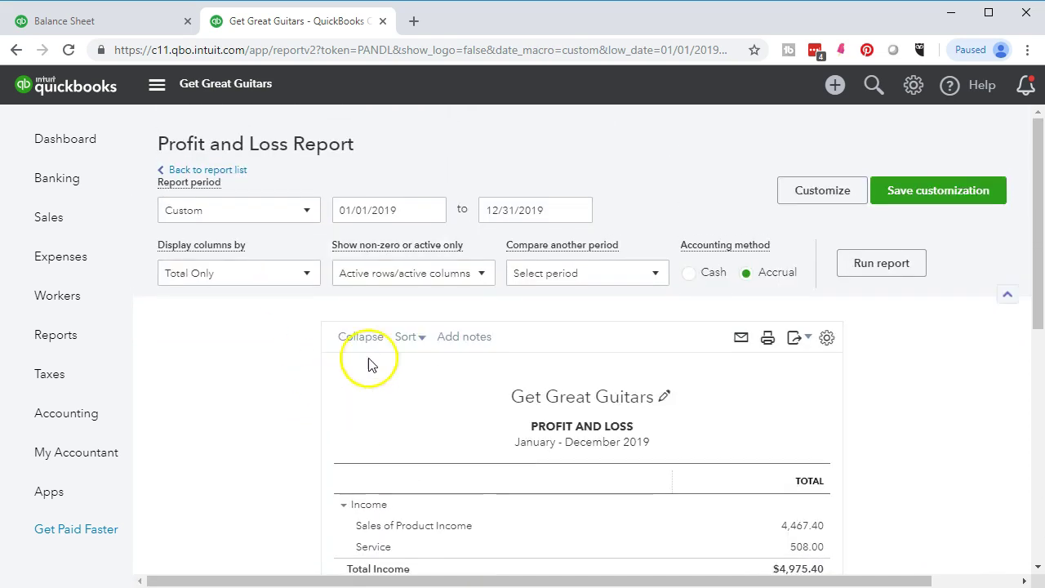
Run the Profit and Loss report for the period 02/01/2019 to 02/28/2019.
left_click(406, 210)
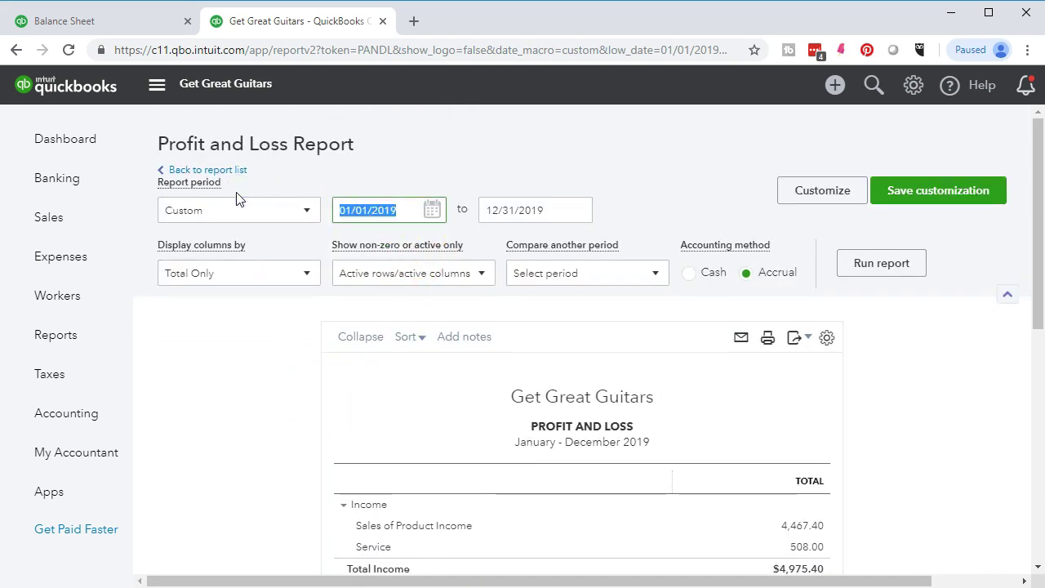
type("02/01/201")
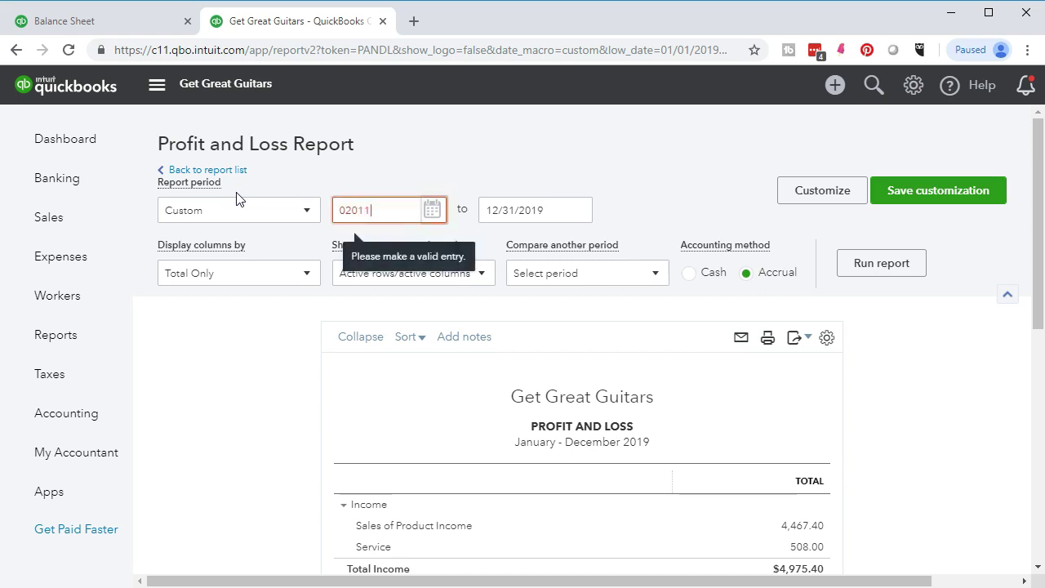
type("9")
key("Tab")
type("02/28/201")
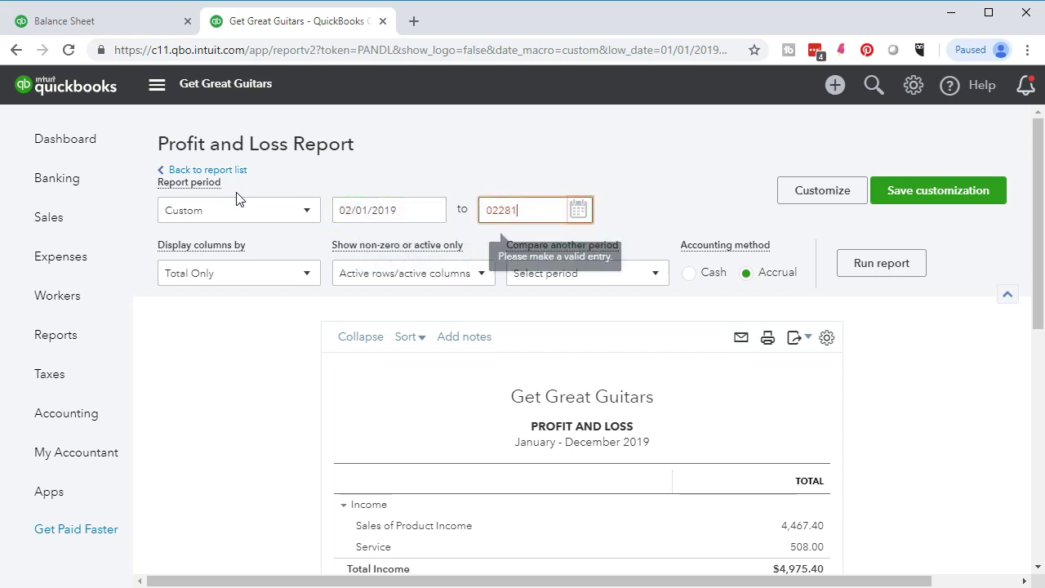
type("9")
left_click(338, 210)
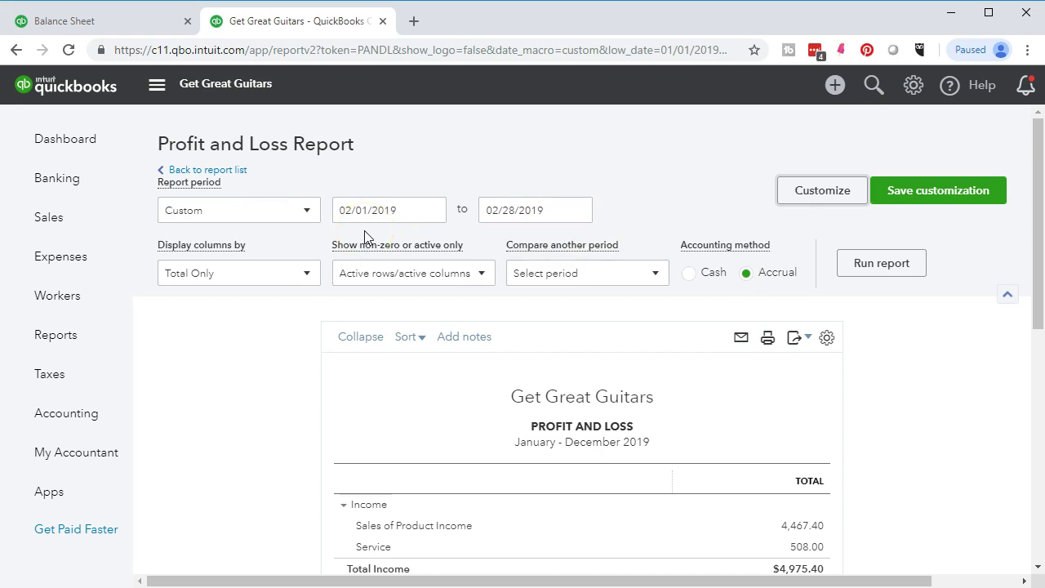
left_click(853, 271)
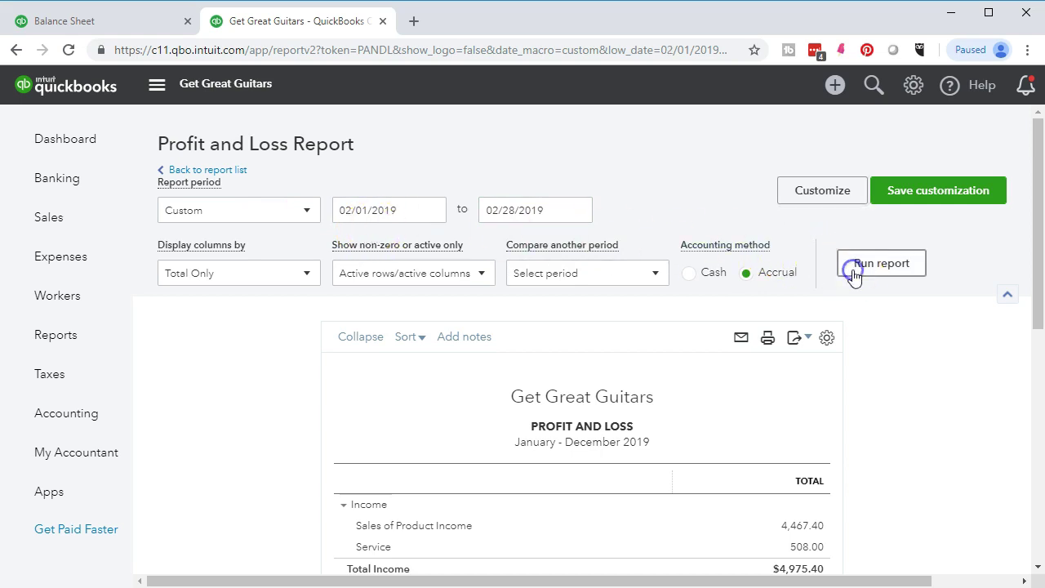
Review the income, expense and net income lines of the February 2019 Profit and Loss report.
scroll(861, 329, "down", 2)
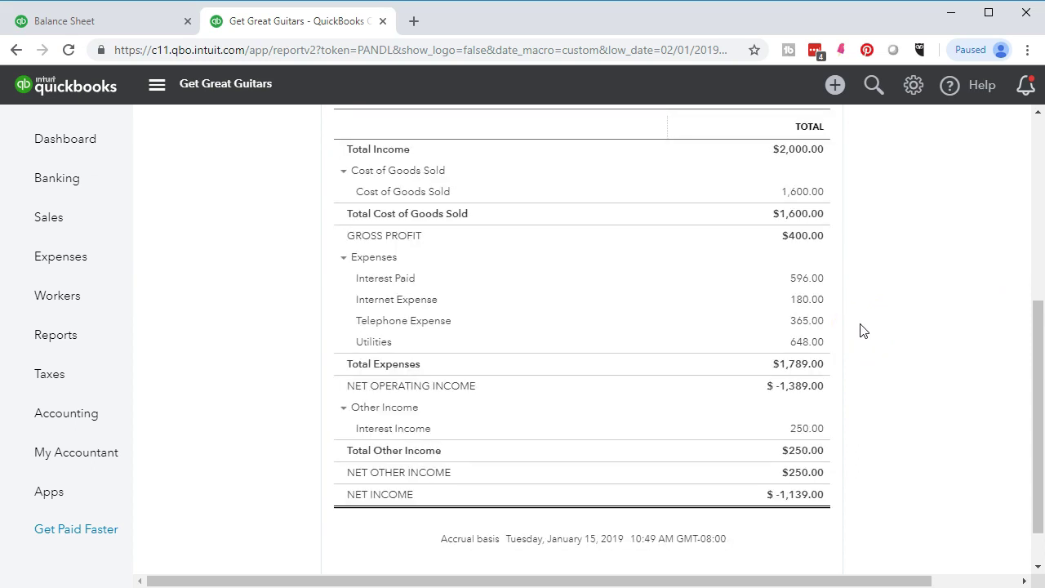
scroll(860, 329, "up", 1)
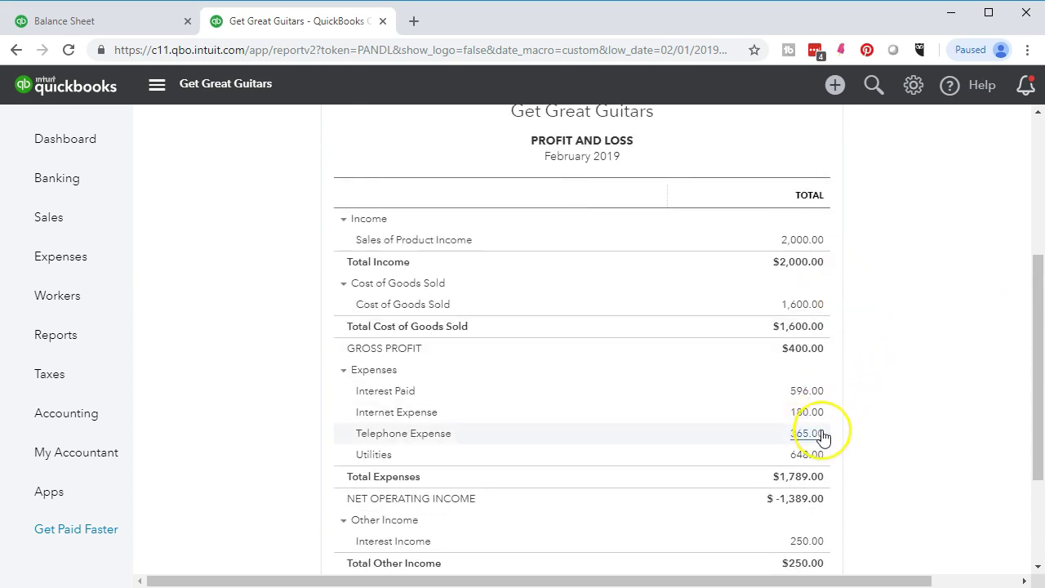
scroll(822, 436, "down", 1)
scroll(821, 436, "down", 2)
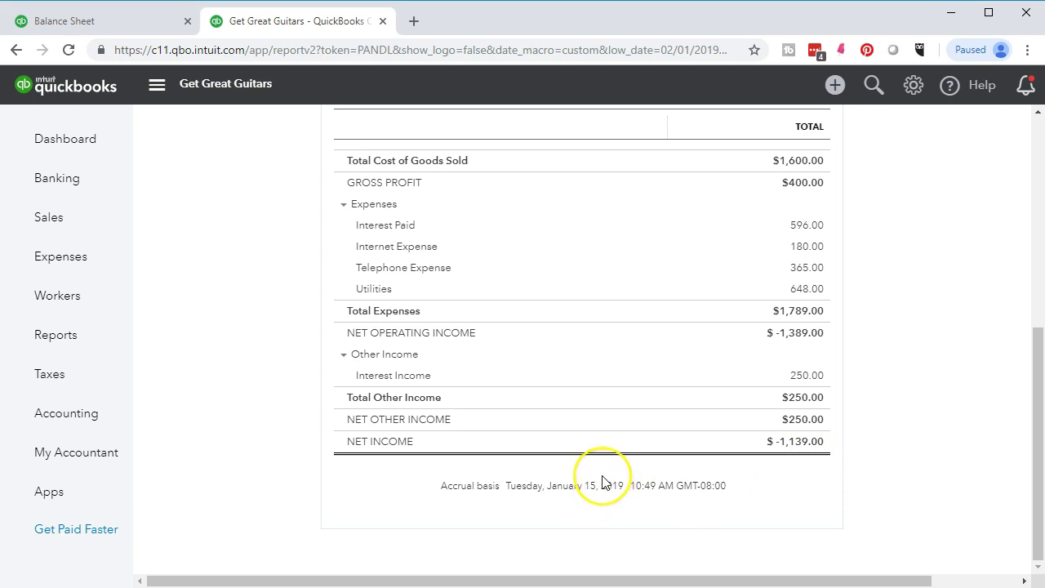
scroll(601, 480, "up", 5)
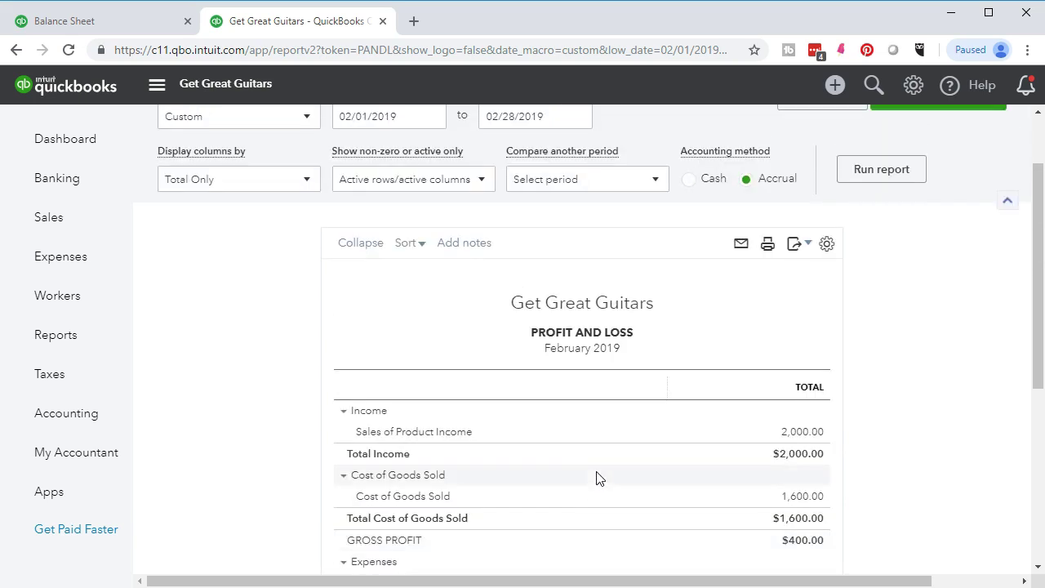
scroll(572, 473, "up", 1)
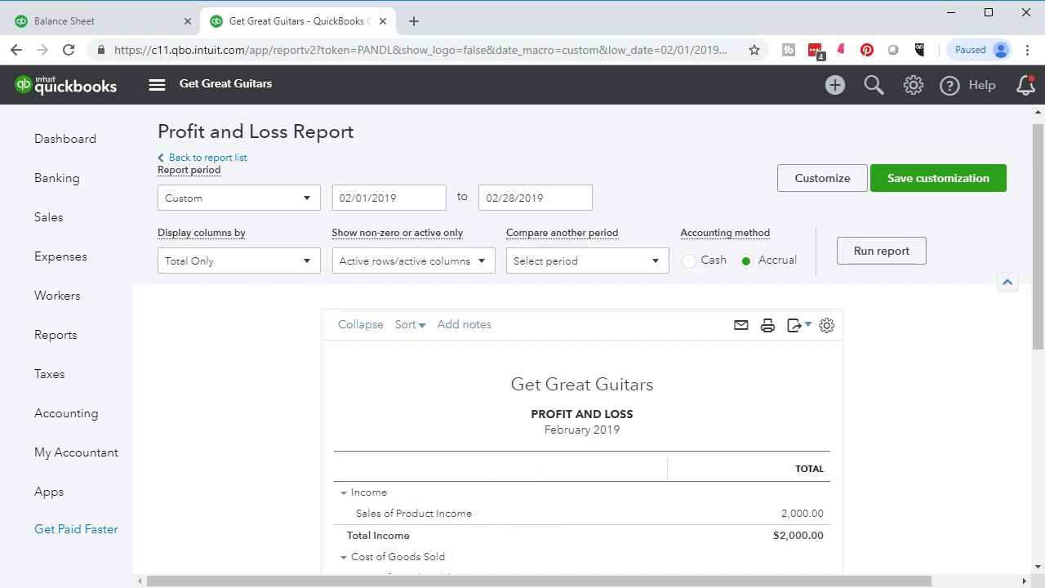
Switch to the Balance Sheet report and check its Accounts Payable and Checking balances.
left_click(129, 25)
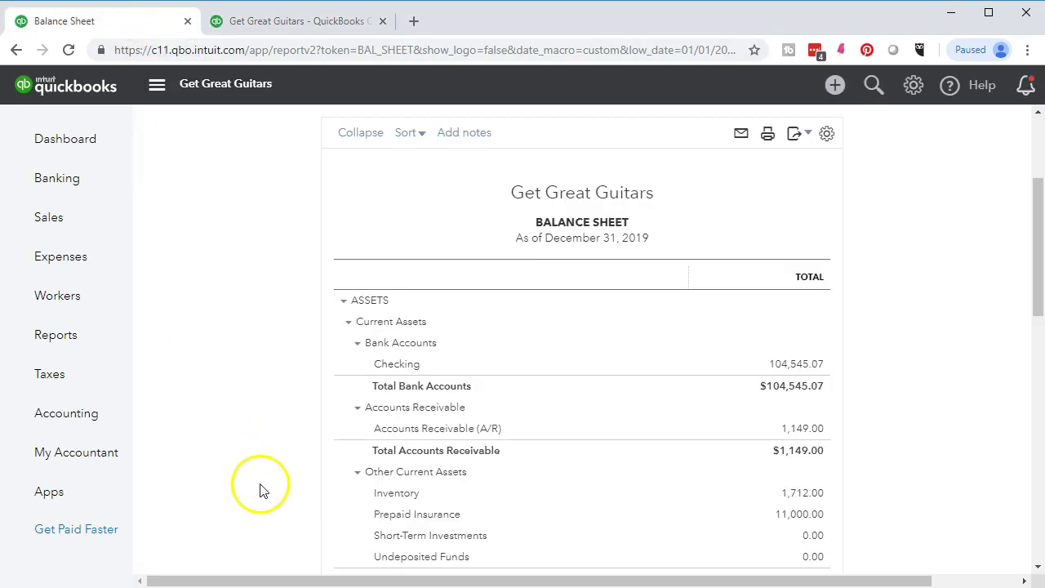
scroll(259, 490, "down", 2)
scroll(260, 490, "down", 4)
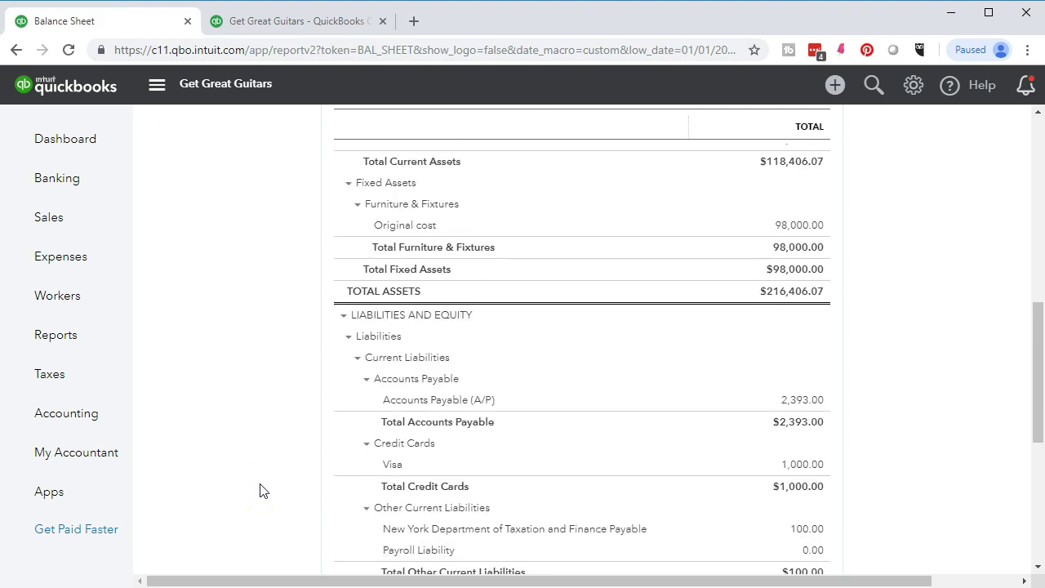
scroll(775, 407, "up", 6)
left_click(778, 403)
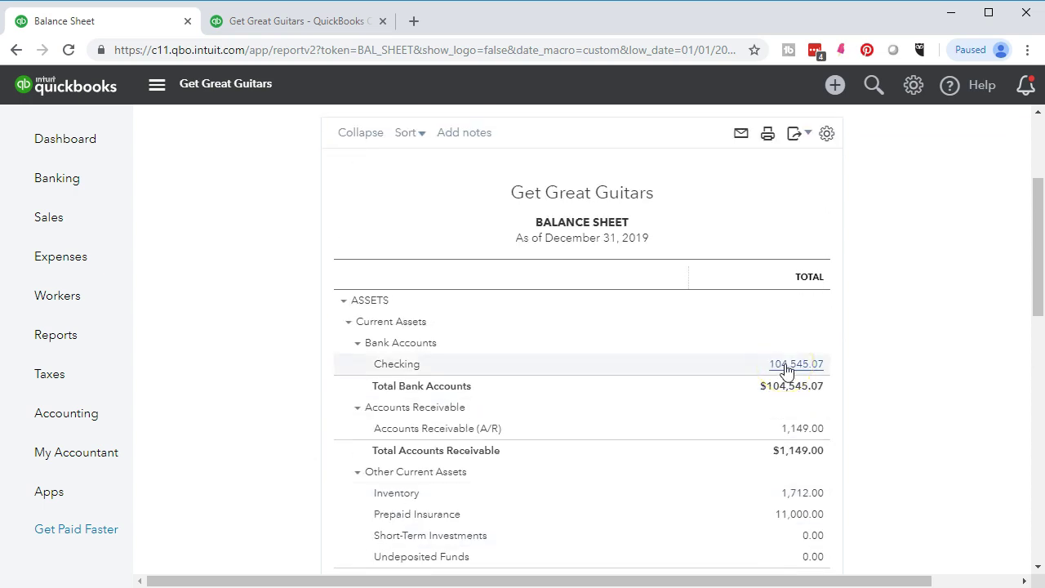
Duplicate the browser tab that holds the February Profit and Loss report.
left_click(338, 24)
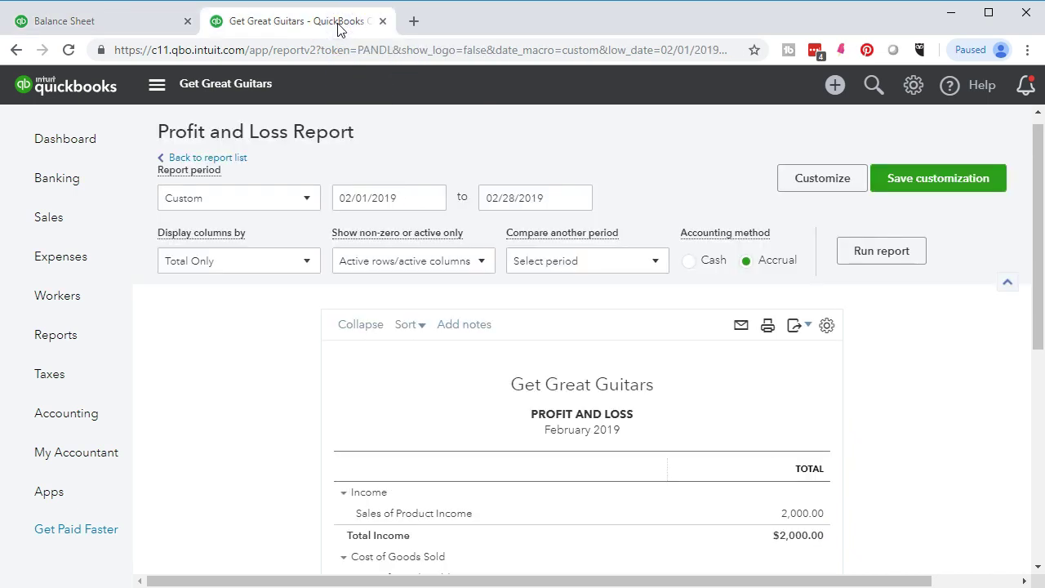
right_click(338, 27)
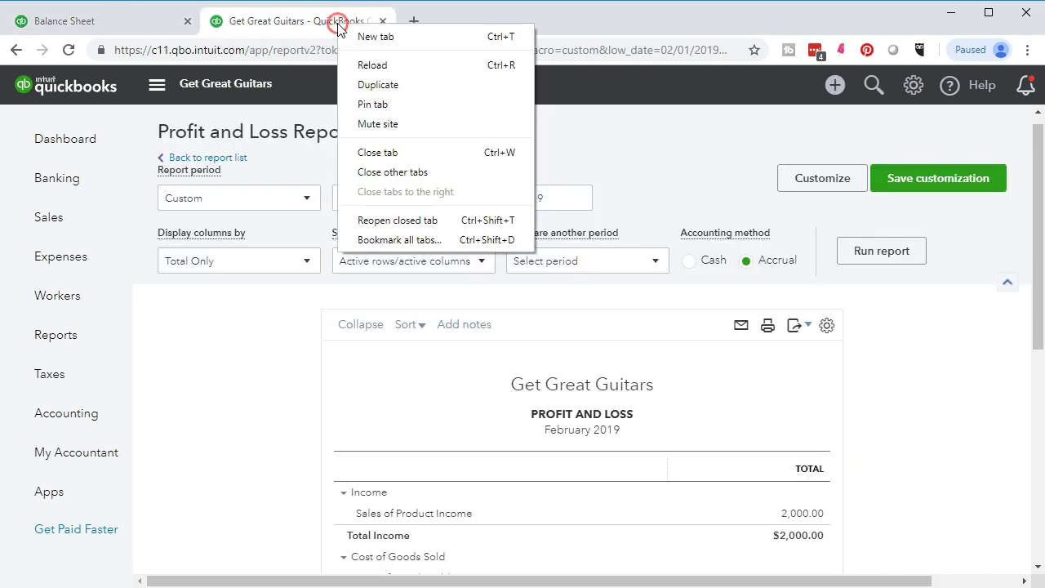
left_click(376, 85)
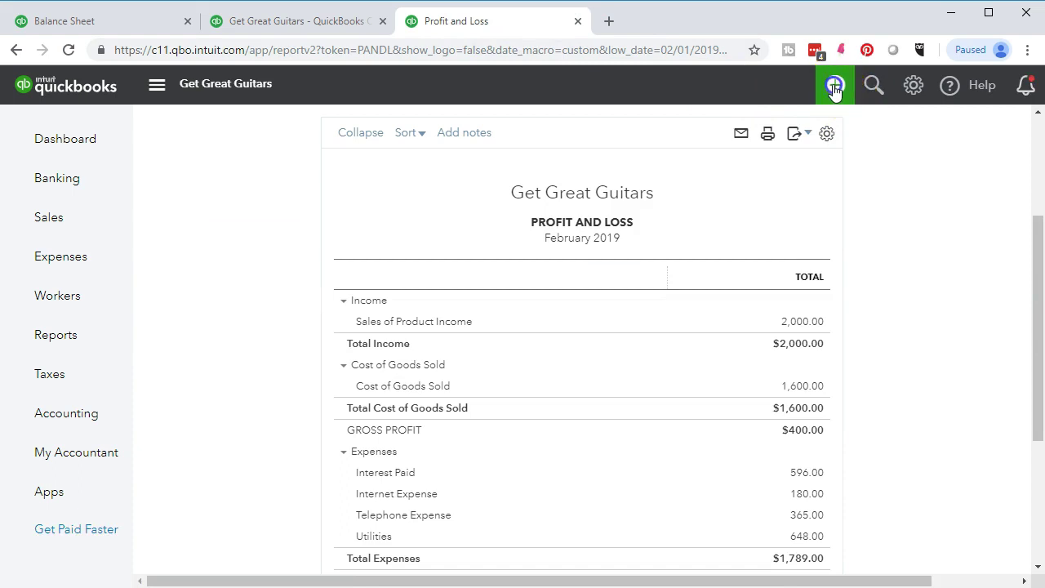
Open the Pay Bills form and set the payment date to 02/28/2019.
left_click(833, 87)
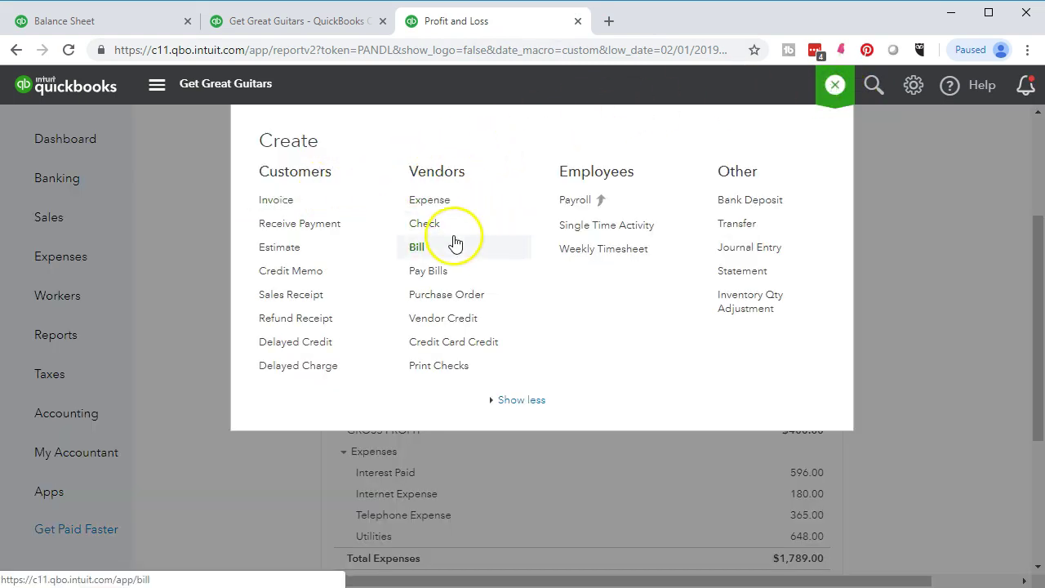
left_click(454, 265)
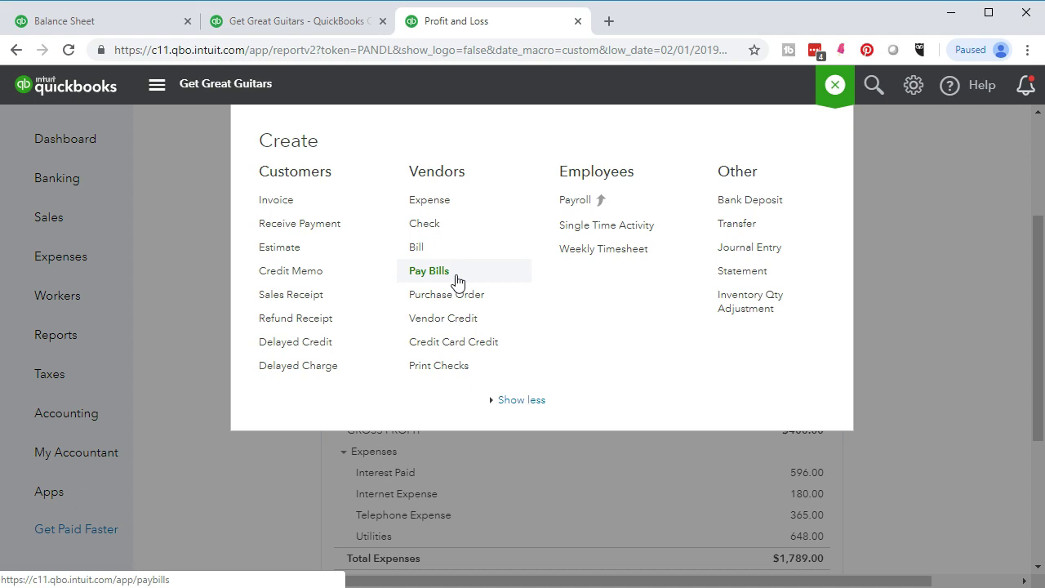
left_click(439, 276)
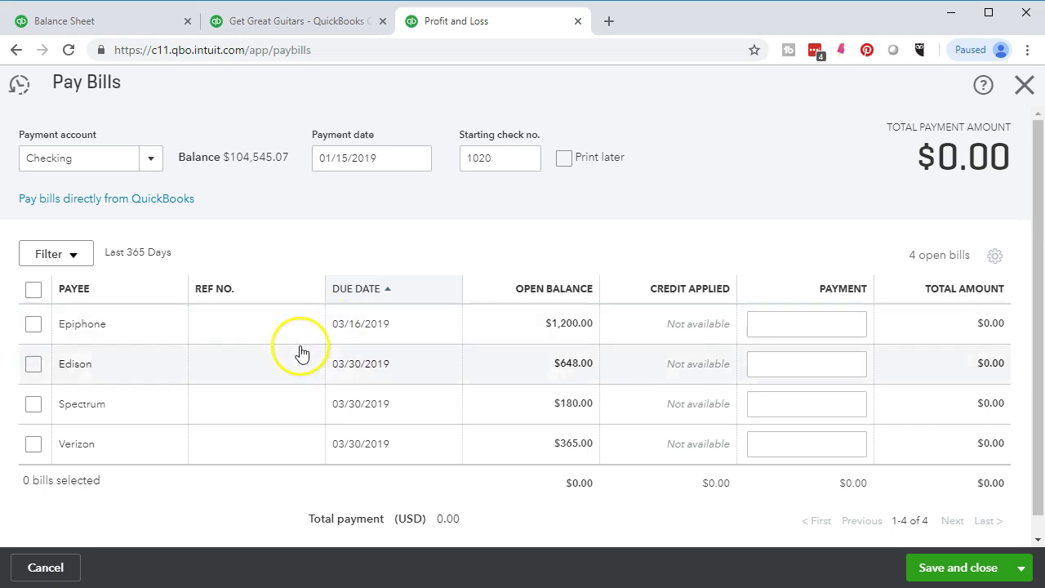
left_click_drag(381, 158, 280, 153)
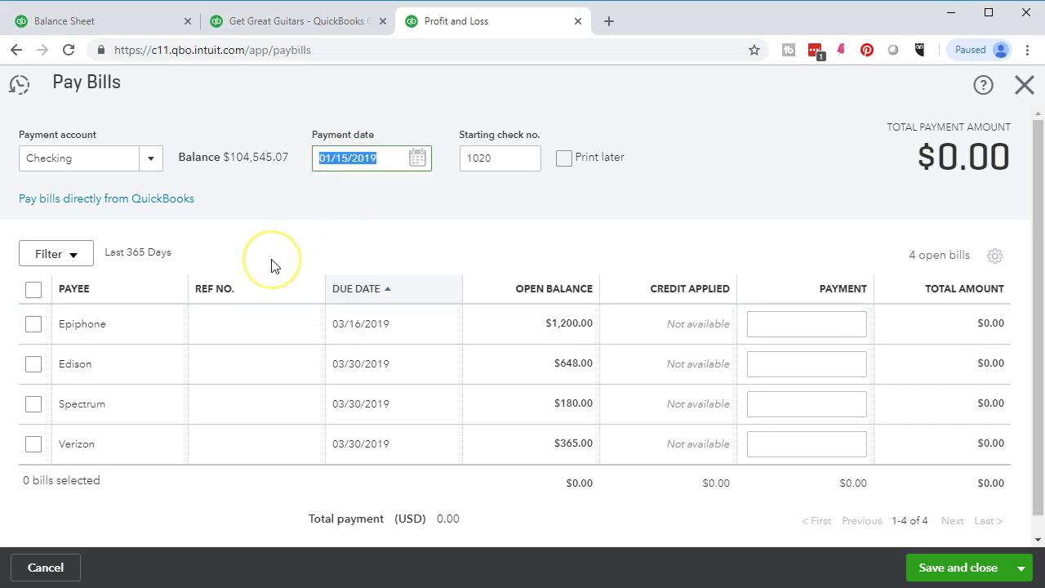
type("02/28/2019")
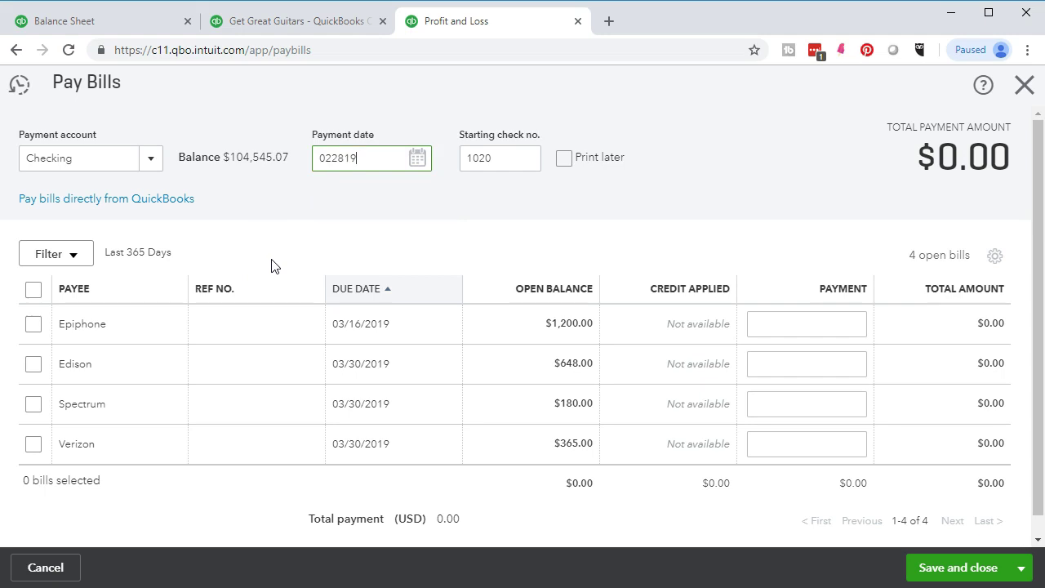
key("Tab")
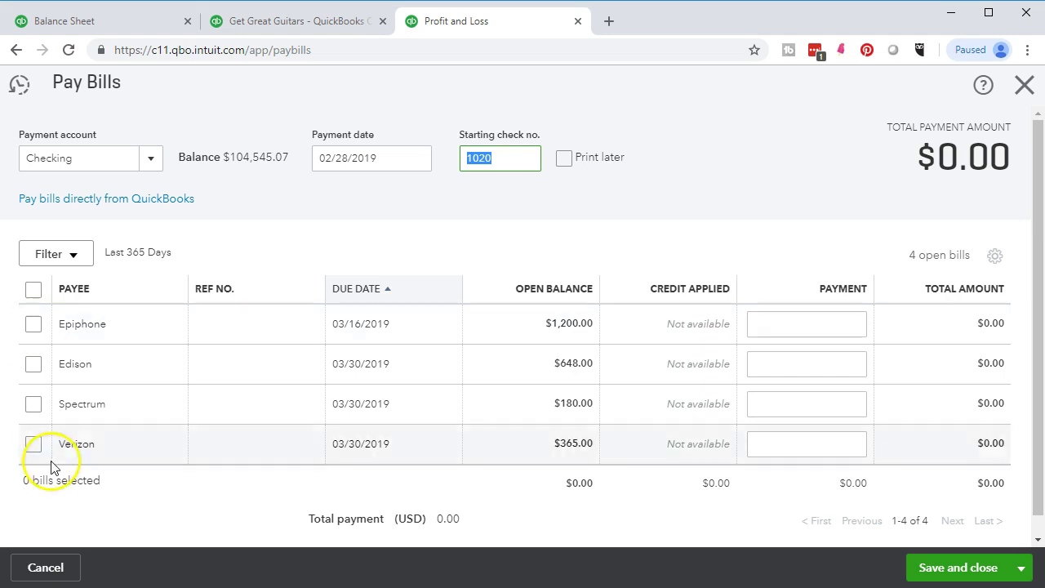
Select the Verizon, Edison and Spectrum bills for full payment from Checking, then save and close the form.
left_click(33, 444)
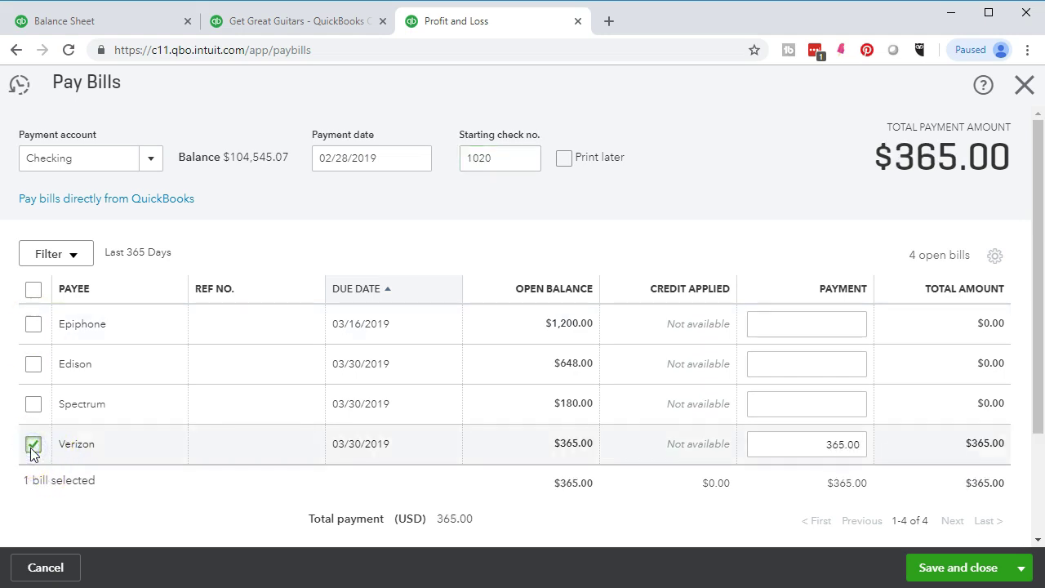
left_click(33, 363)
left_click(30, 404)
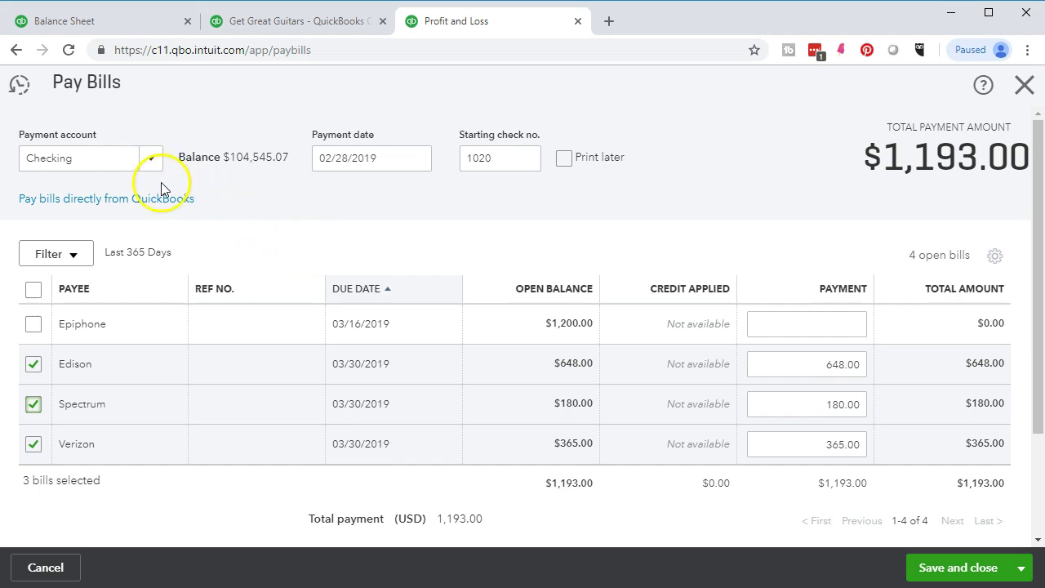
scroll(285, 219, "down", 3)
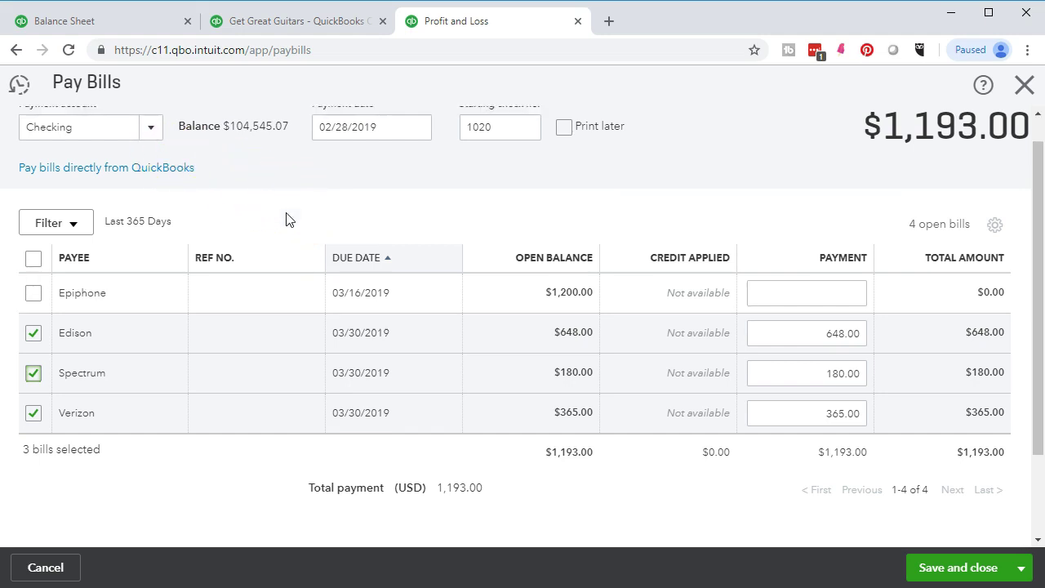
left_click(927, 574)
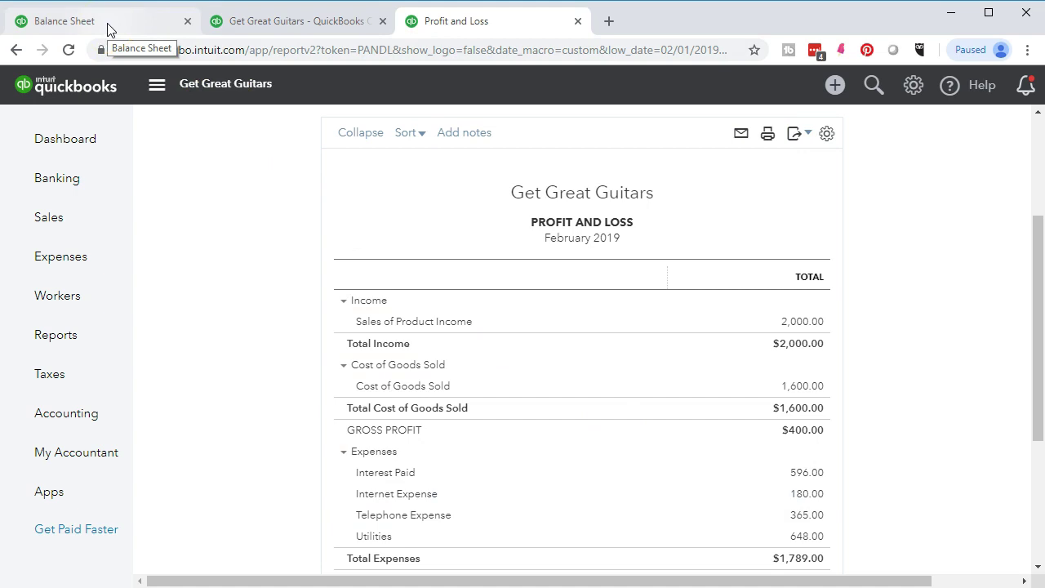
Return to the Balance Sheet report and rerun it to include the bill payments.
left_click(110, 30)
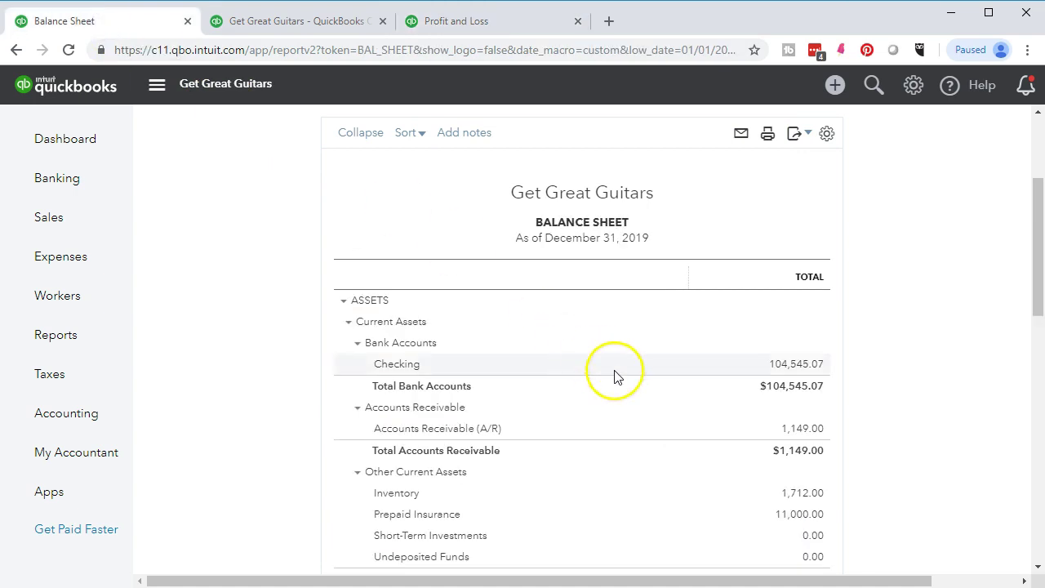
scroll(616, 375, "up", 2)
left_click(881, 222)
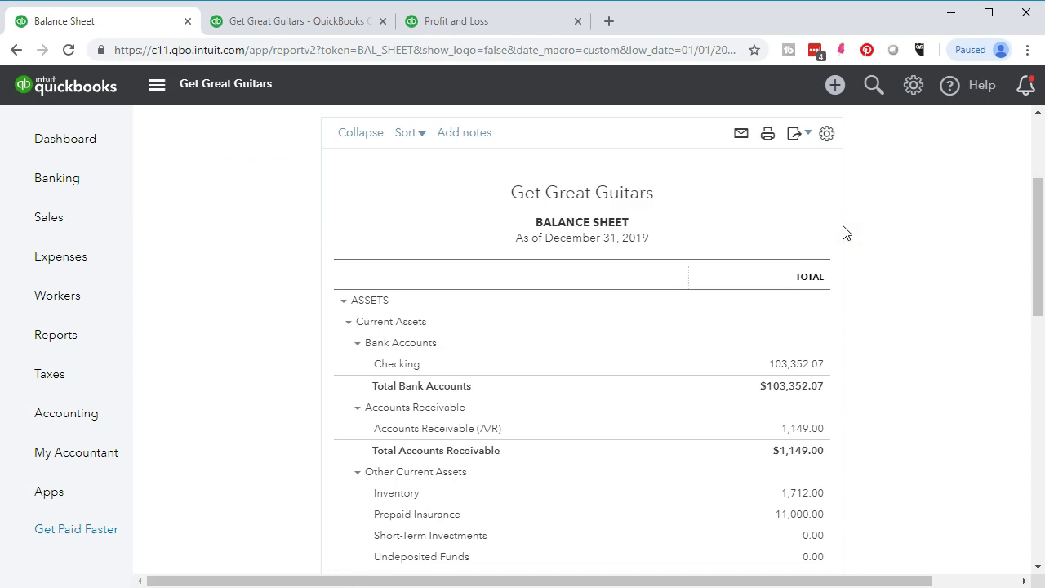
Open the transaction detail behind the Checking balance and inspect the 02/28/2019 Verizon bill payment check.
left_click(790, 366)
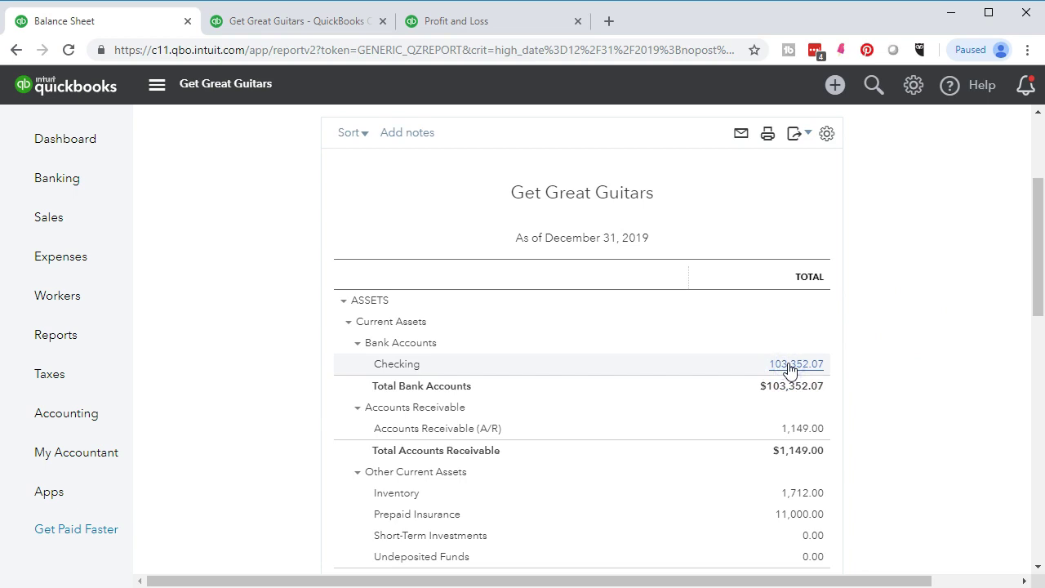
scroll(790, 370, "down", 5)
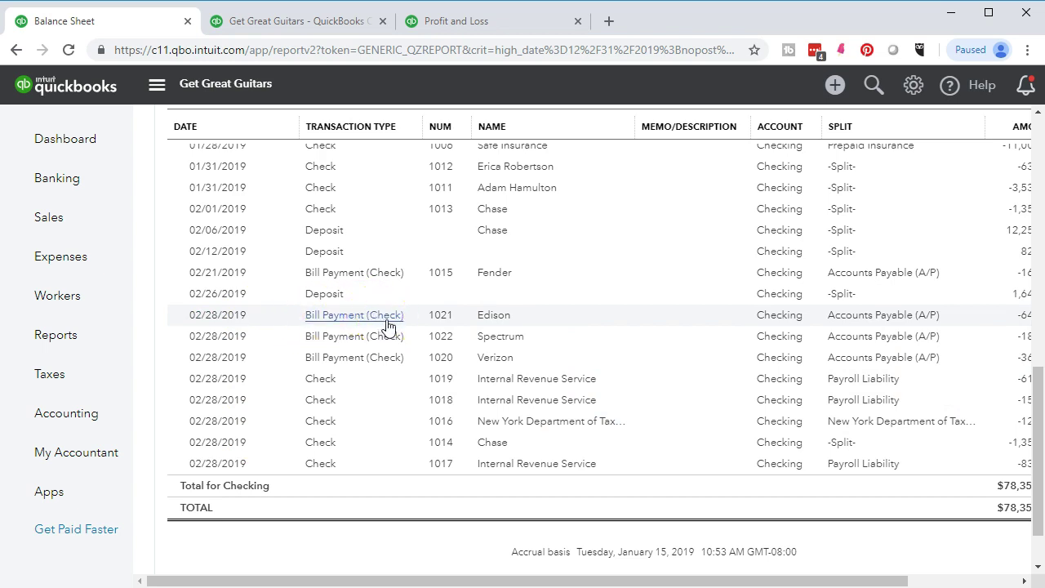
left_click(360, 365)
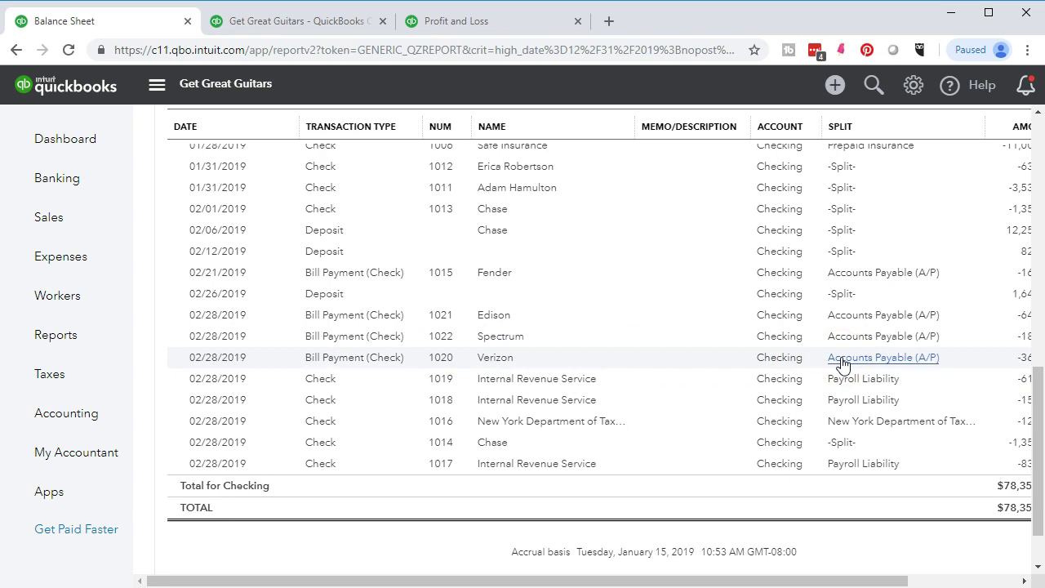
Review the 02/28/2019 Edison, Spectrum and Verizon bill payments in the Checking transaction detail.
left_click(613, 326)
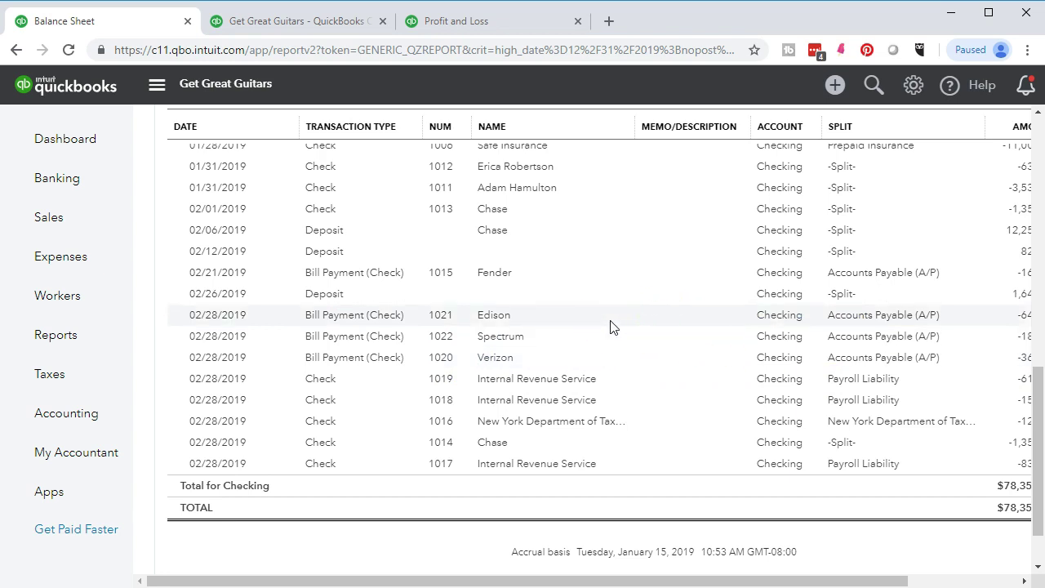
left_click(604, 345)
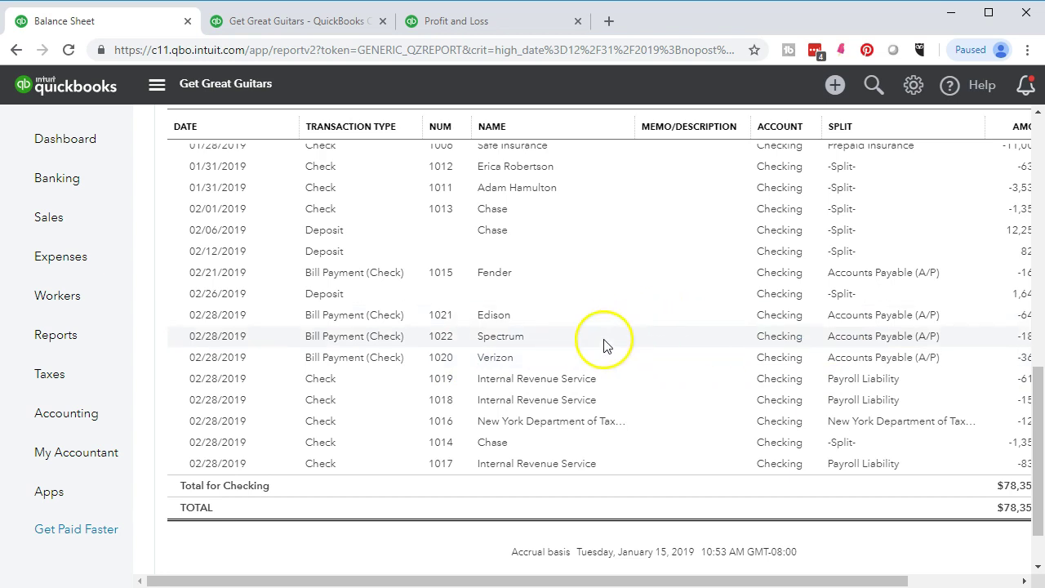
left_click(605, 366)
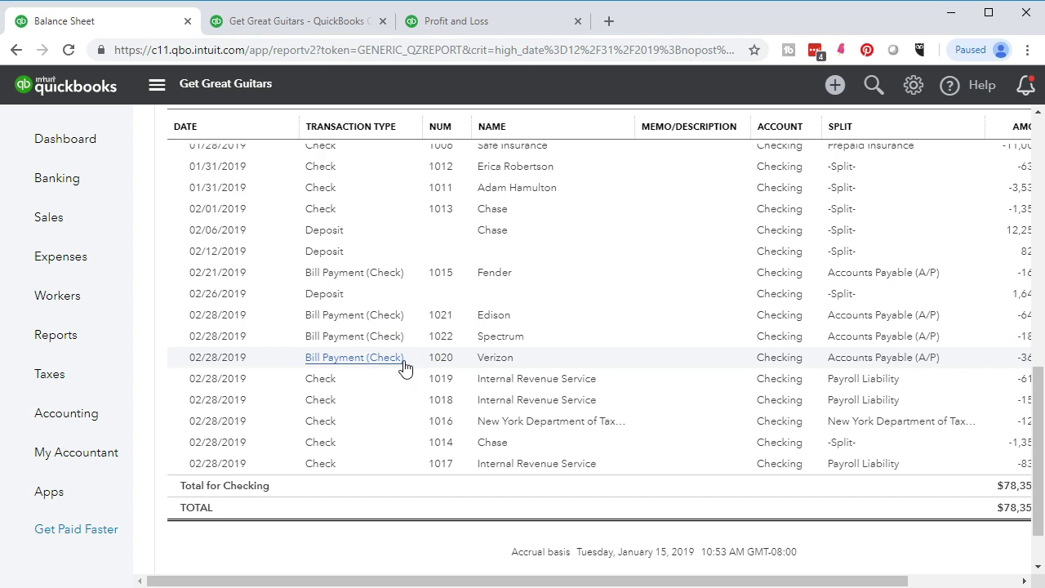
Return to the Balance Sheet summary and open the transaction detail behind the Accounts Payable (A/P) balance.
scroll(402, 366, "up", 15)
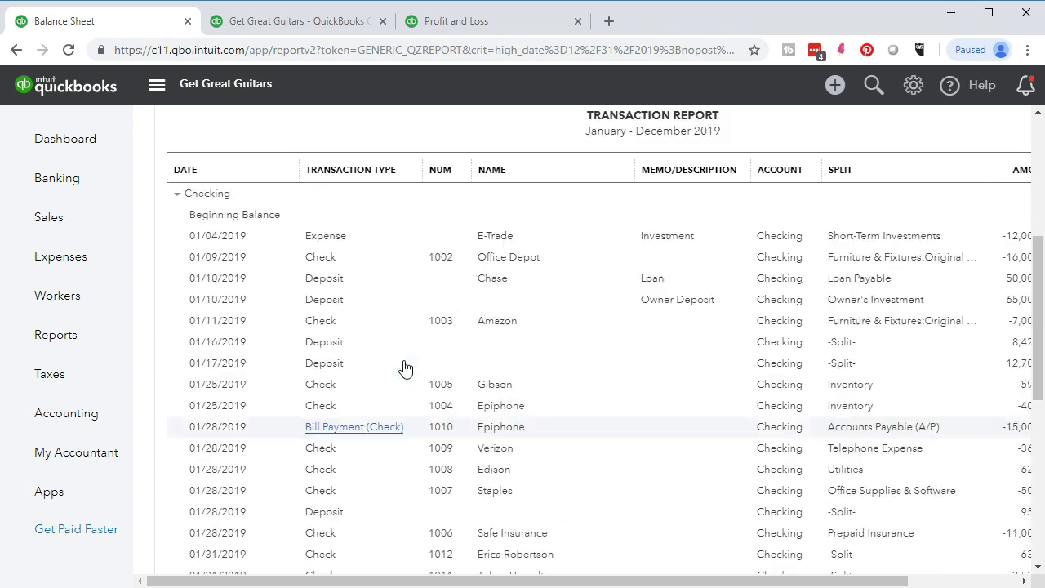
left_click(255, 178)
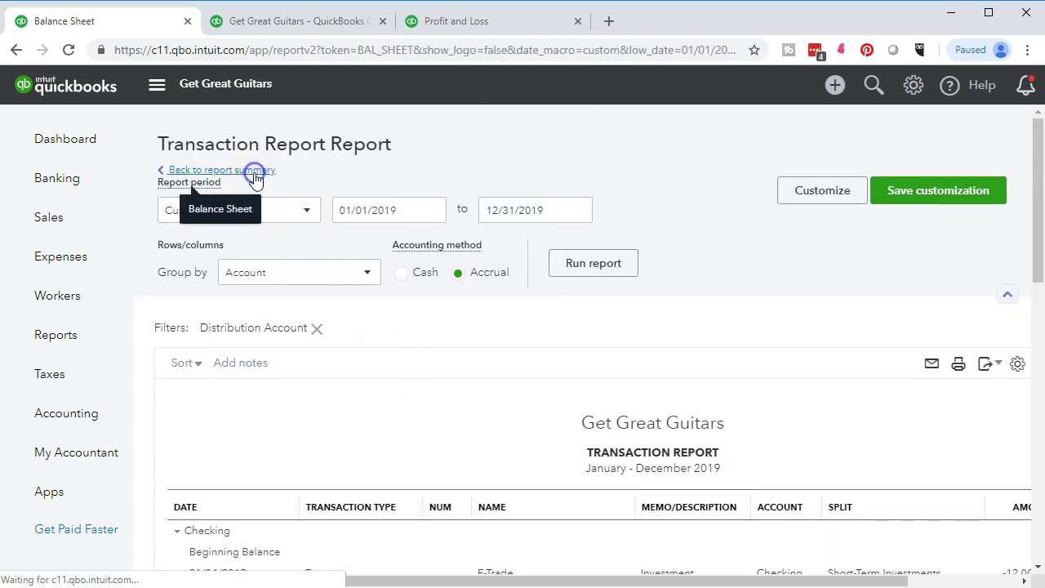
scroll(380, 408, "down", 3)
scroll(249, 429, "down", 5)
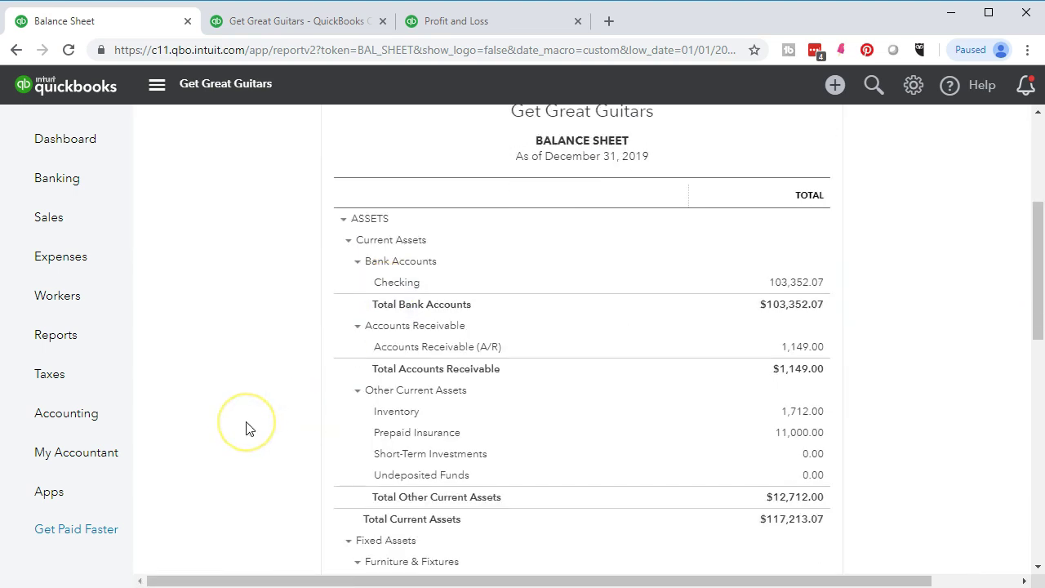
scroll(249, 429, "down", 1)
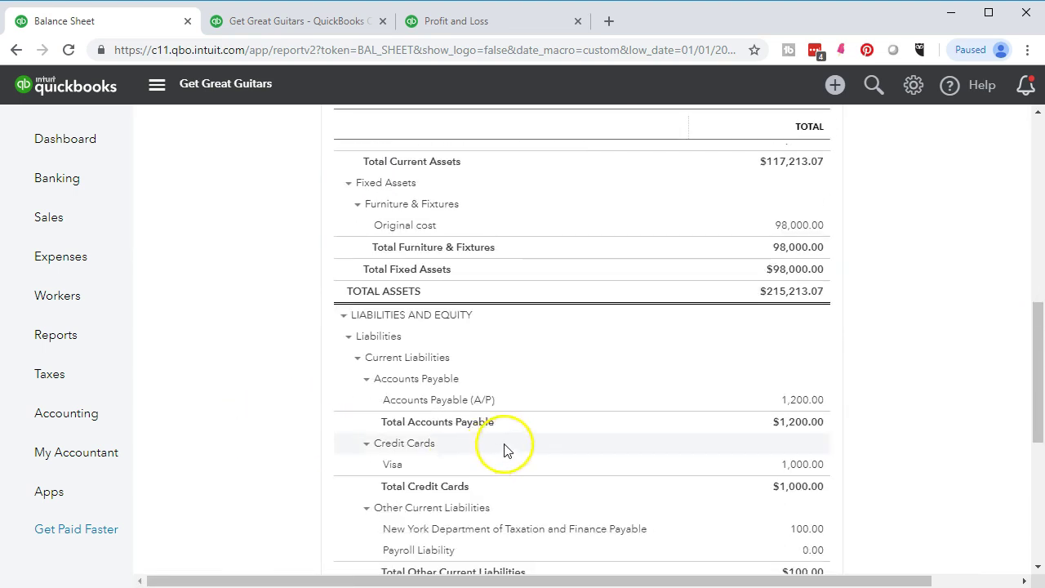
left_click(798, 402)
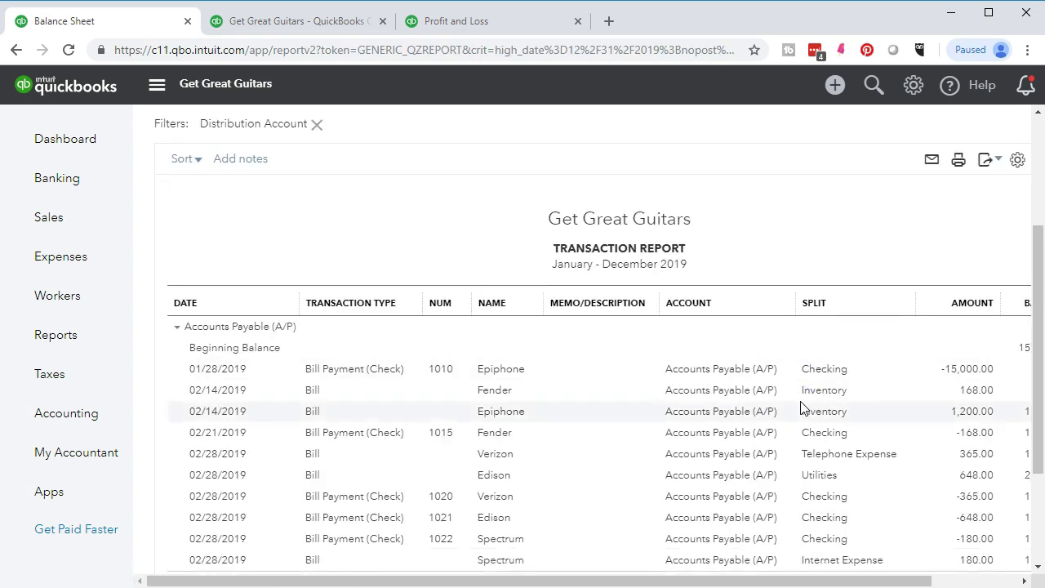
Compare the 02/28/2019 Verizon, Edison and Spectrum bills with their bill payments, including the amounts and running balance in the Accounts Payable detail.
scroll(800, 408, "down", 2)
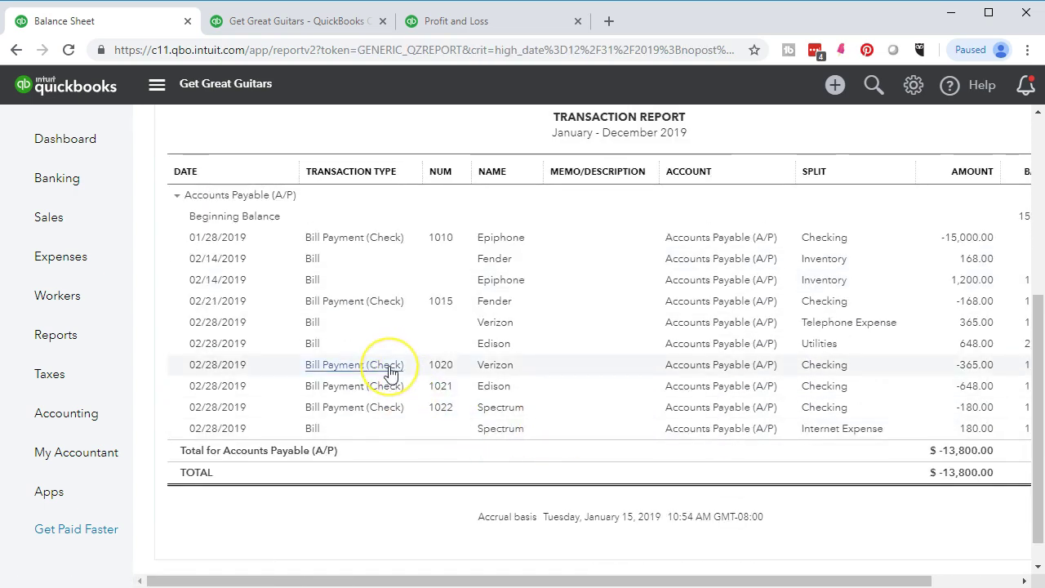
left_click(452, 360)
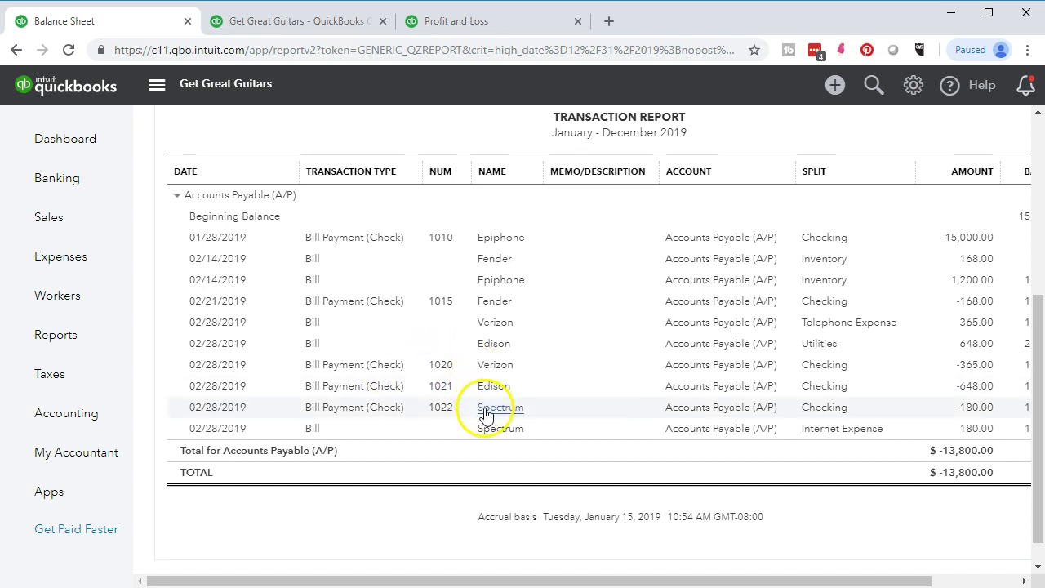
left_click_drag(598, 580, 635, 580)
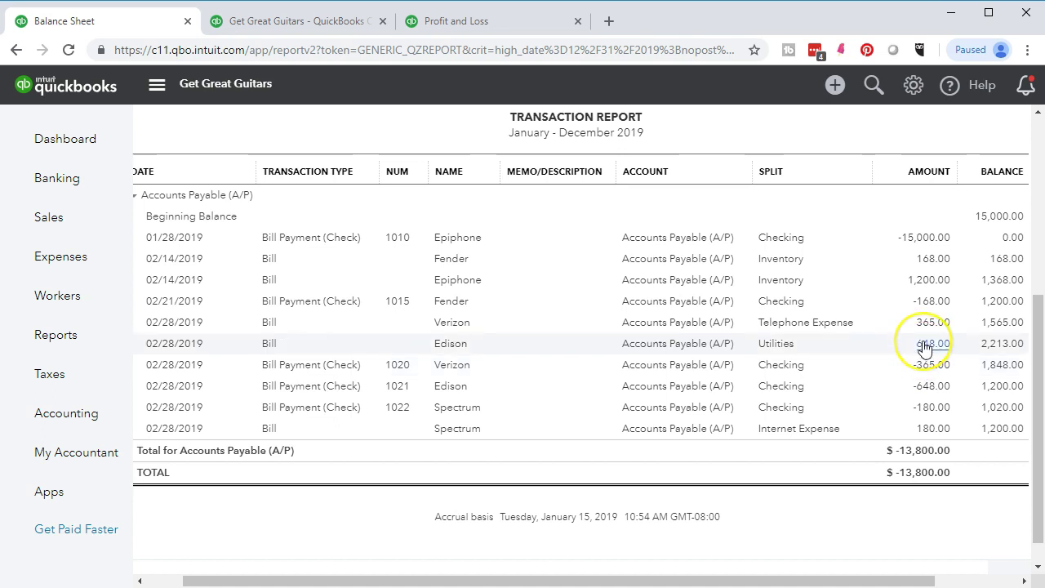
left_click(923, 392)
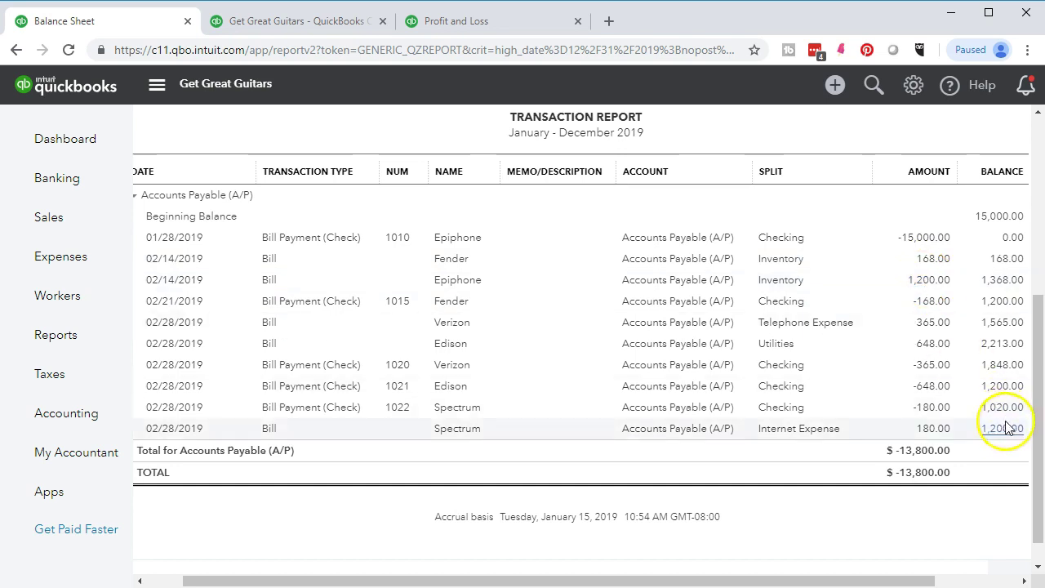
left_click(929, 302)
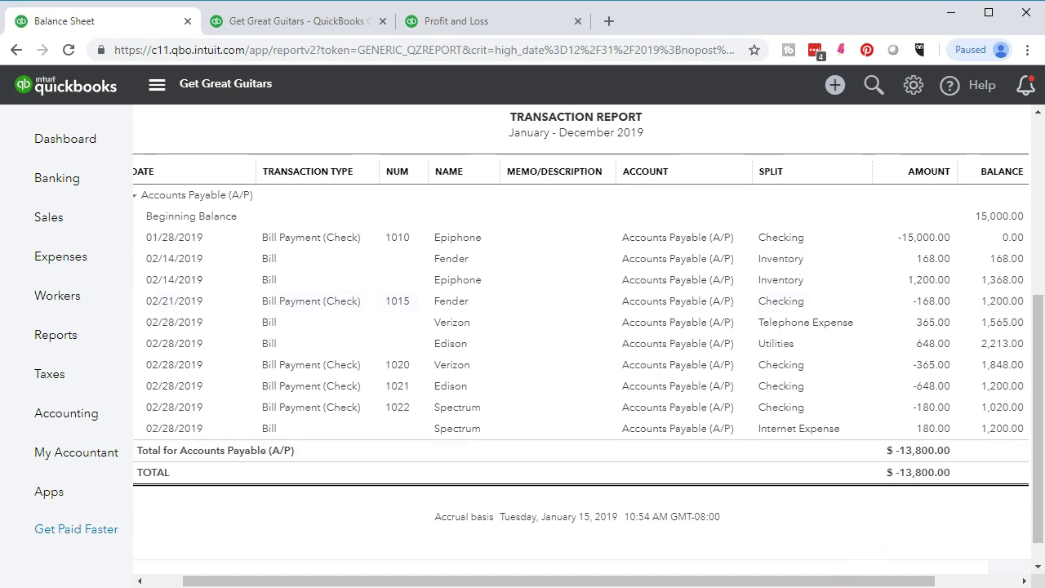